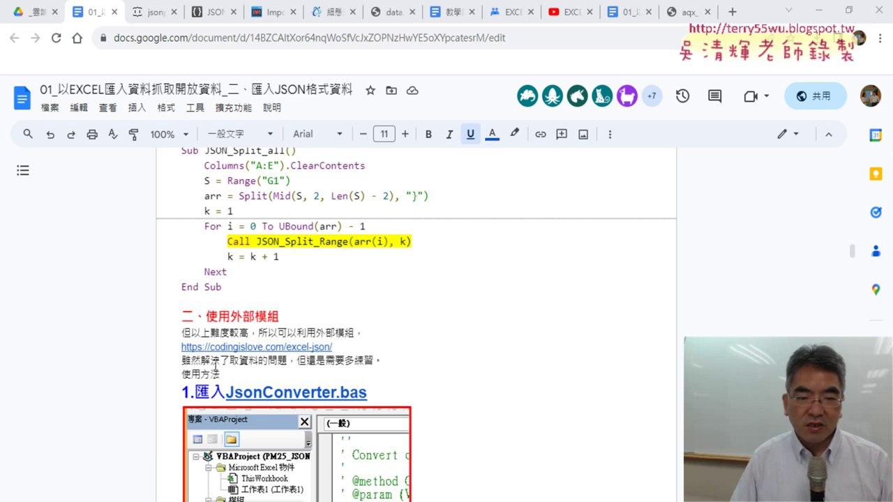
{"action": "left_click", "coordinate": [271, 347]}
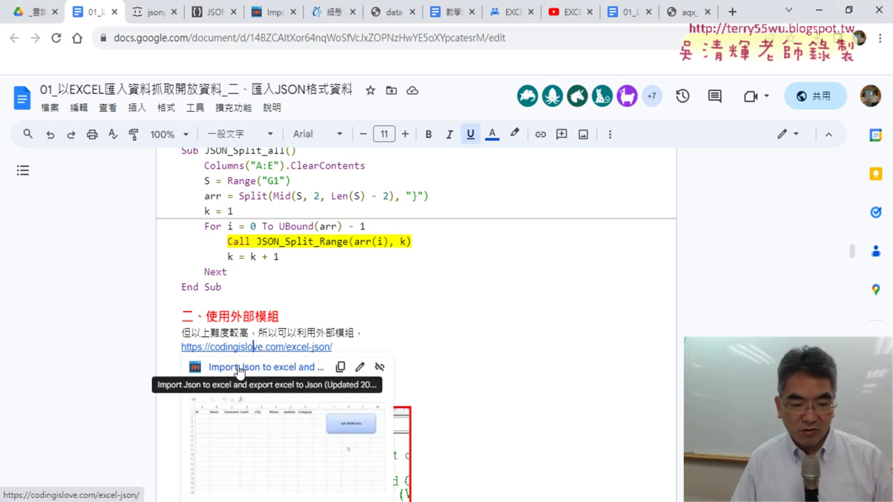
Open the 'Import Json to excel and export excel to Json' article in a new tab and scroll to Prerequisites.
{"action": "left_click", "coordinate": [252, 370]}
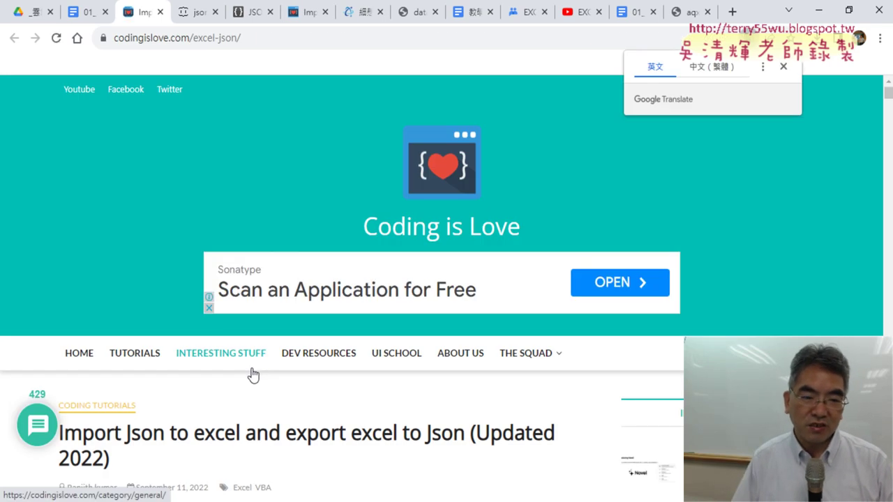
{"action": "scroll", "coordinate": [558, 334], "scroll_direction": "down", "scroll_amount": 3}
{"action": "scroll", "coordinate": [575, 320], "scroll_direction": "down", "scroll_amount": 2}
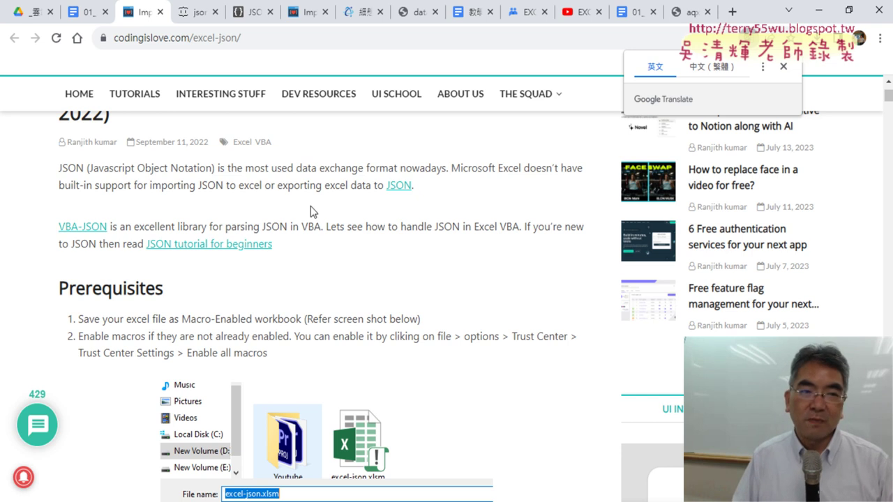
Close the article tab and change the exceltojsonfile output path from D:\data.json to C:\data.json.
{"action": "left_click", "coordinate": [161, 14]}
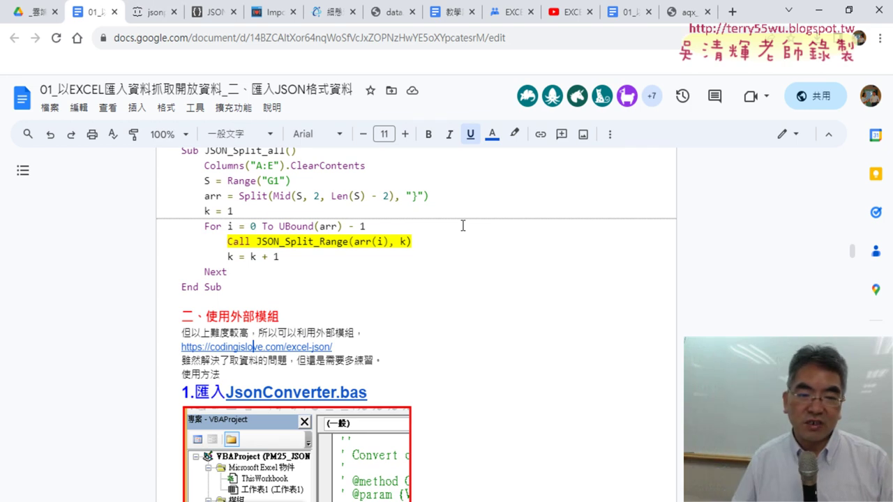
{"action": "scroll", "coordinate": [484, 217], "scroll_direction": "down", "scroll_amount": 3}
{"action": "scroll", "coordinate": [530, 213], "scroll_direction": "down", "scroll_amount": 4}
{"action": "scroll", "coordinate": [613, 206], "scroll_direction": "down", "scroll_amount": 4}
{"action": "scroll", "coordinate": [703, 192], "scroll_direction": "down", "scroll_amount": 2}
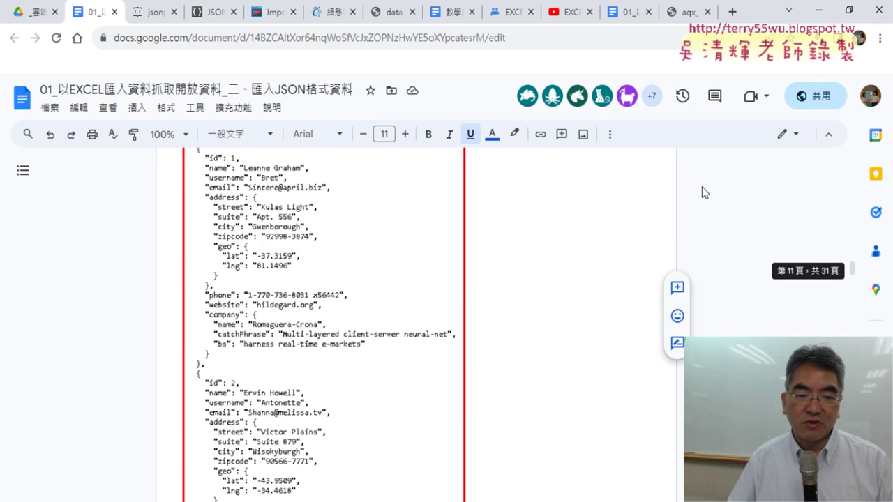
{"action": "scroll", "coordinate": [568, 342], "scroll_direction": "down", "scroll_amount": 3}
{"action": "scroll", "coordinate": [568, 335], "scroll_direction": "down", "scroll_amount": 3}
{"action": "scroll", "coordinate": [565, 335], "scroll_direction": "up", "scroll_amount": 1}
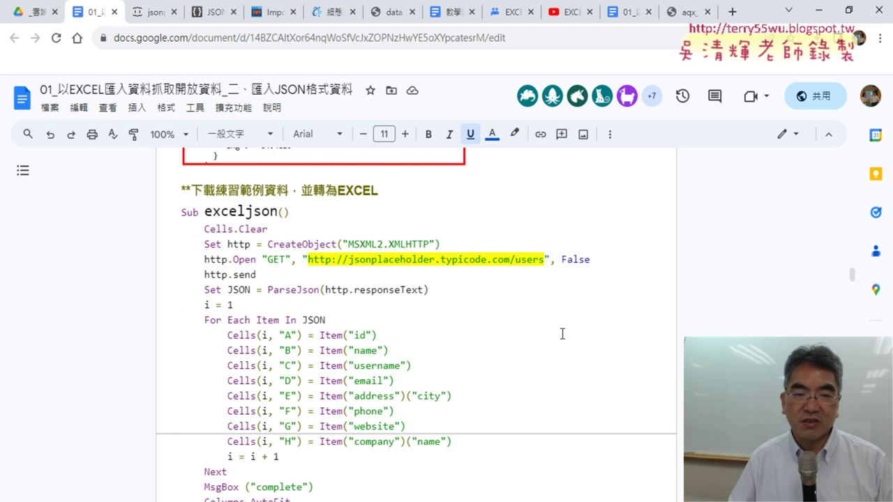
{"action": "scroll", "coordinate": [562, 334], "scroll_direction": "down", "scroll_amount": 2}
{"action": "scroll", "coordinate": [583, 310], "scroll_direction": "down", "scroll_amount": 2}
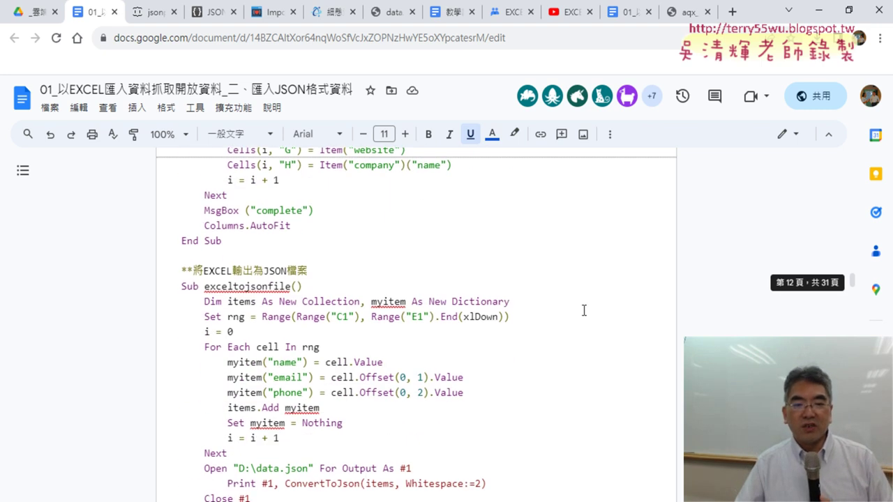
{"action": "scroll", "coordinate": [584, 310], "scroll_direction": "down", "scroll_amount": 2}
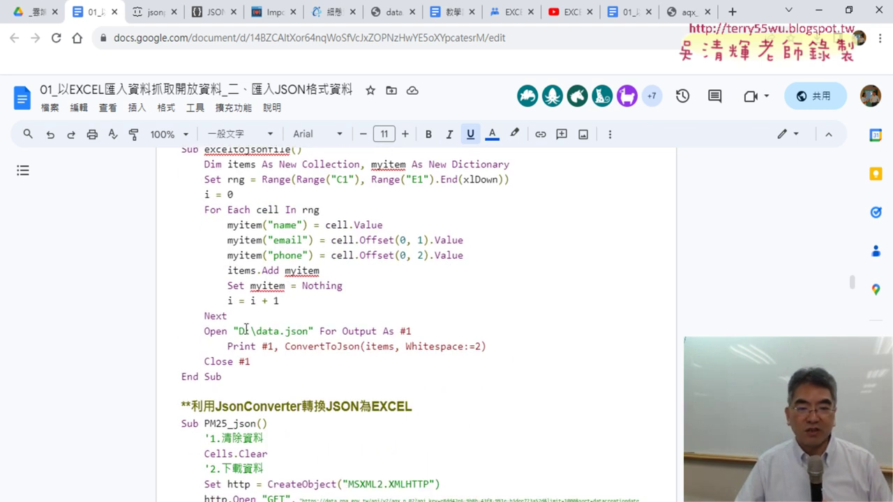
{"action": "double_click", "coordinate": [242, 331]}
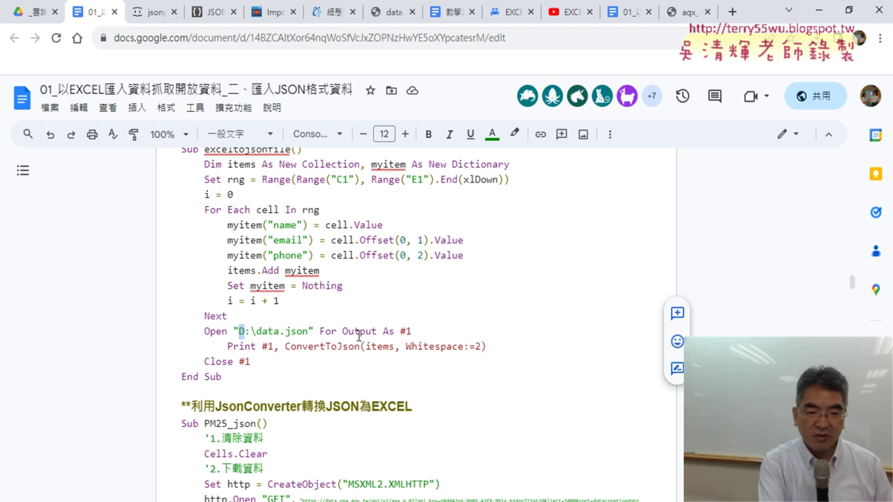
{"action": "type", "text": "C"}
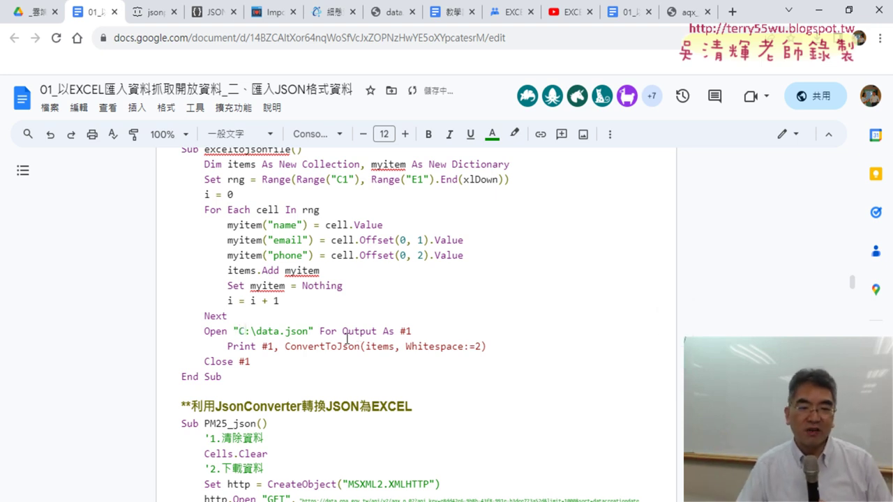
Highlight the new C drive letter, then the Set rng range expression starting at Range("C1").
{"action": "double_click", "coordinate": [241, 332]}
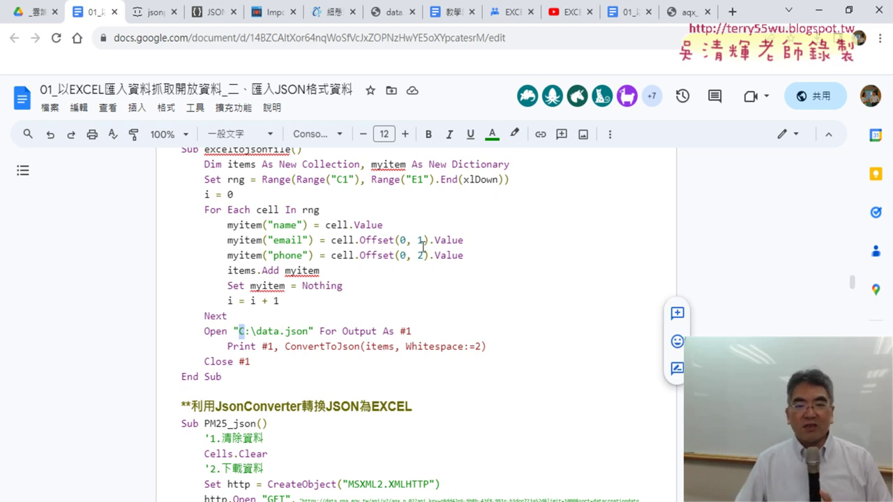
{"action": "scroll", "coordinate": [401, 262], "scroll_direction": "up", "scroll_amount": 1}
{"action": "scroll", "coordinate": [397, 306], "scroll_direction": "down", "scroll_amount": 1}
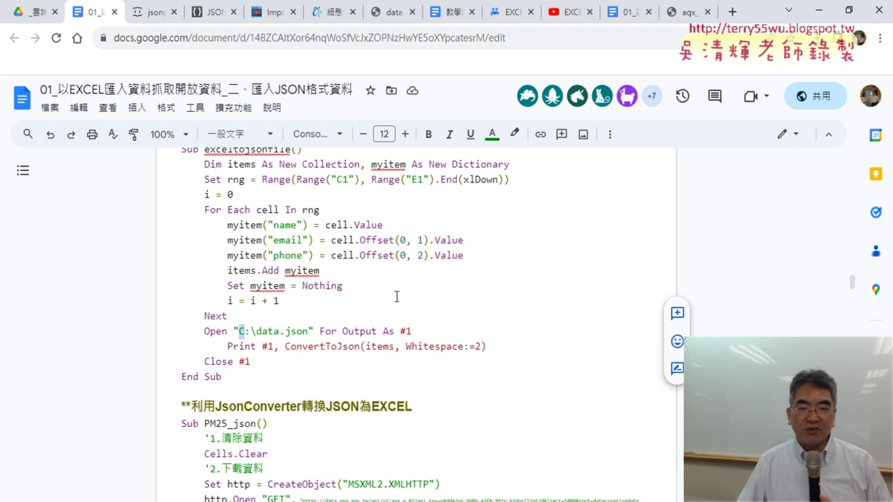
{"action": "scroll", "coordinate": [399, 232], "scroll_direction": "up", "scroll_amount": 1}
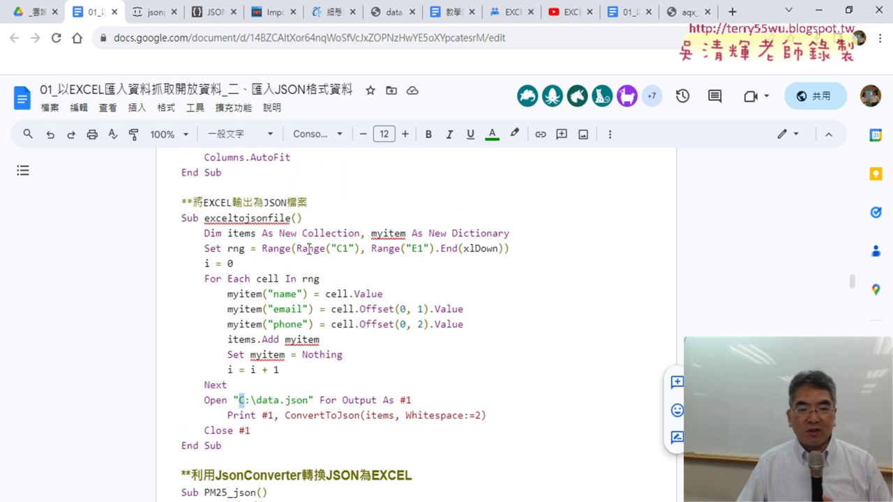
{"action": "left_click_drag", "start_coordinate": [298, 249], "coordinate": [494, 255]}
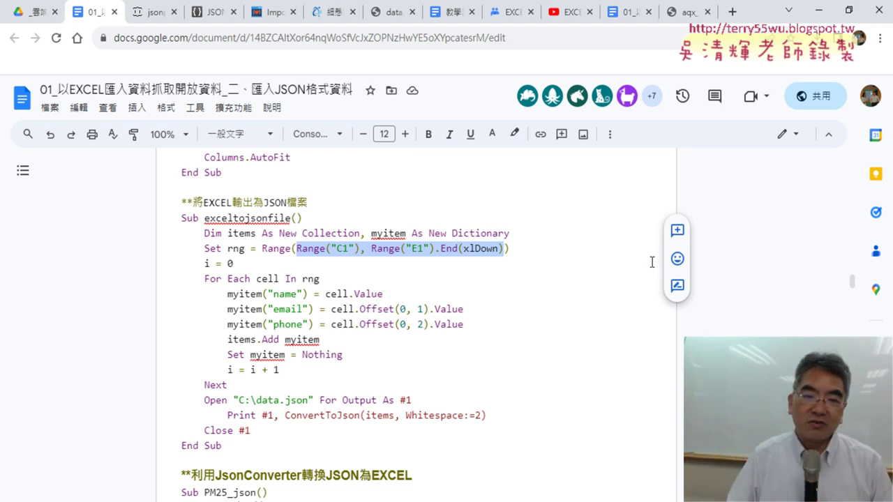
{"action": "left_click", "coordinate": [312, 257]}
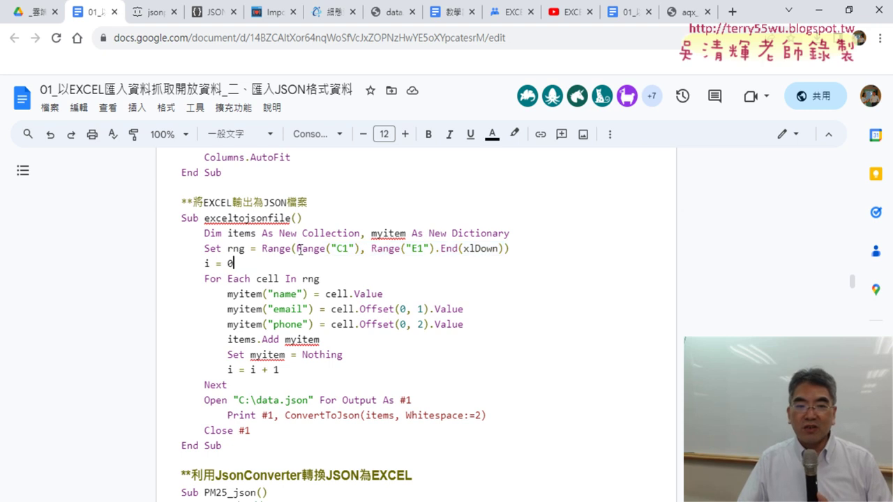
{"action": "left_click_drag", "start_coordinate": [296, 248], "coordinate": [362, 249]}
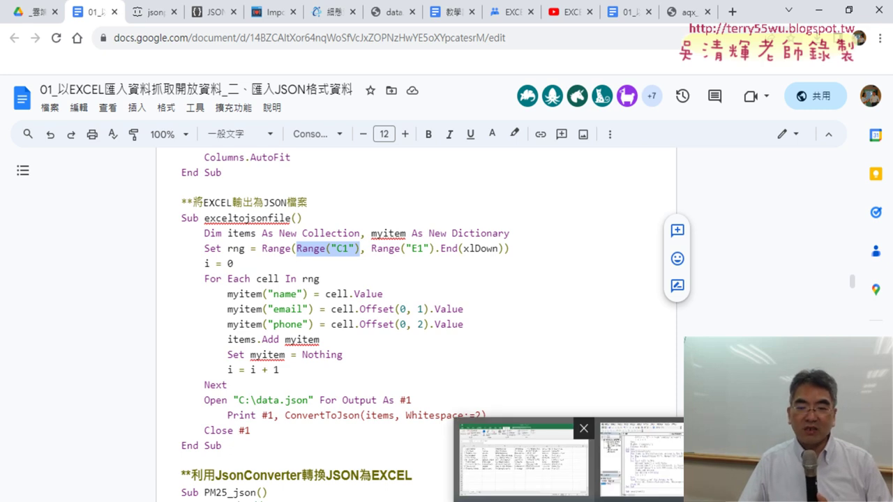
Bring the Excel workbook forward and outline the C1:E10 block in red pen with column dividers.
{"action": "left_click", "coordinate": [553, 492]}
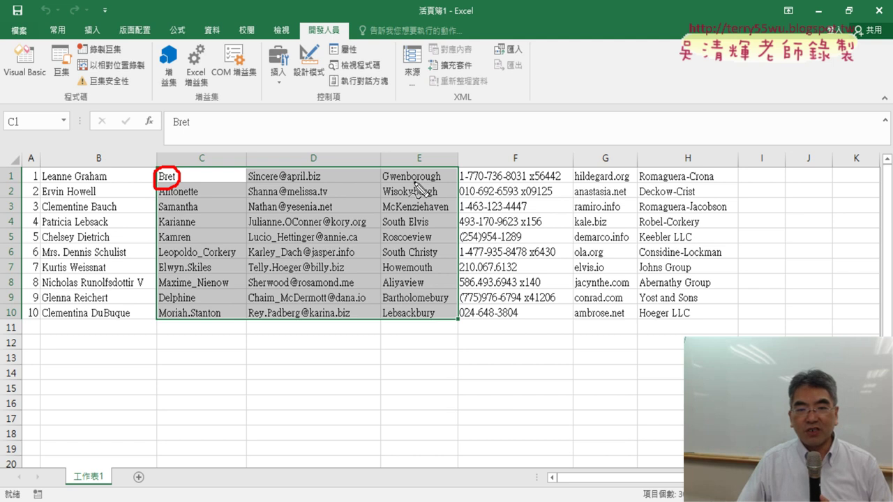
{"action": "mouse_move", "coordinate": [414, 182]}
{"action": "left_mouse_down"}
{"action": "mouse_move", "coordinate": [411, 305]}
{"action": "mouse_move", "coordinate": [427, 307]}
{"action": "left_mouse_up"}
{"action": "mouse_move", "coordinate": [157, 173]}
{"action": "left_mouse_down"}
{"action": "mouse_move", "coordinate": [412, 165]}
{"action": "mouse_move", "coordinate": [461, 174]}
{"action": "mouse_move", "coordinate": [461, 325]}
{"action": "left_mouse_up"}
{"action": "mouse_move", "coordinate": [157, 174]}
{"action": "left_mouse_down"}
{"action": "mouse_move", "coordinate": [162, 322]}
{"action": "mouse_move", "coordinate": [457, 320]}
{"action": "left_mouse_up"}
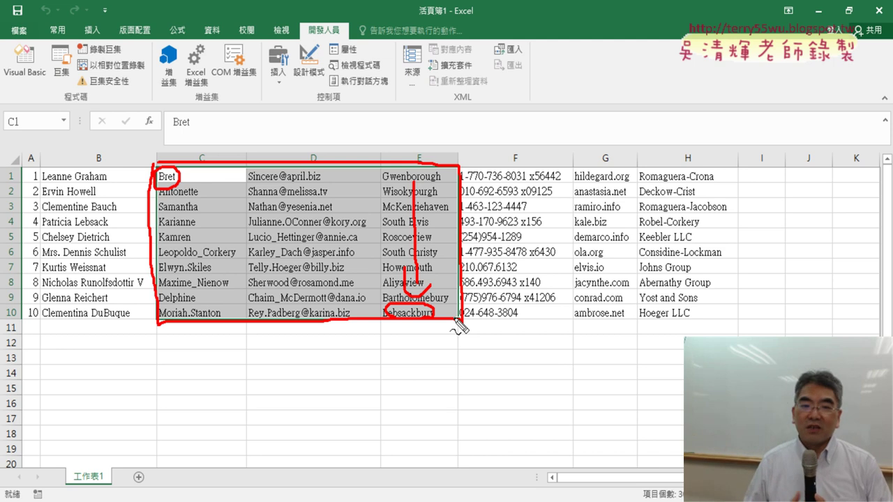
{"action": "left_click_drag", "start_coordinate": [237, 142], "coordinate": [246, 379]}
{"action": "left_click_drag", "start_coordinate": [382, 117], "coordinate": [373, 399]}
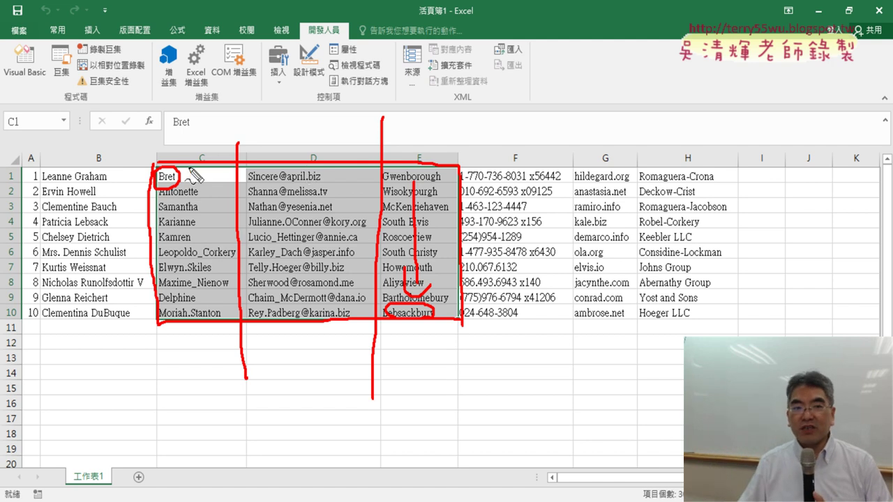
Mark Bret, the column D and E headers and Gwenborough in ink, then erase all annotations.
{"action": "left_click_drag", "start_coordinate": [197, 178], "coordinate": [321, 184]}
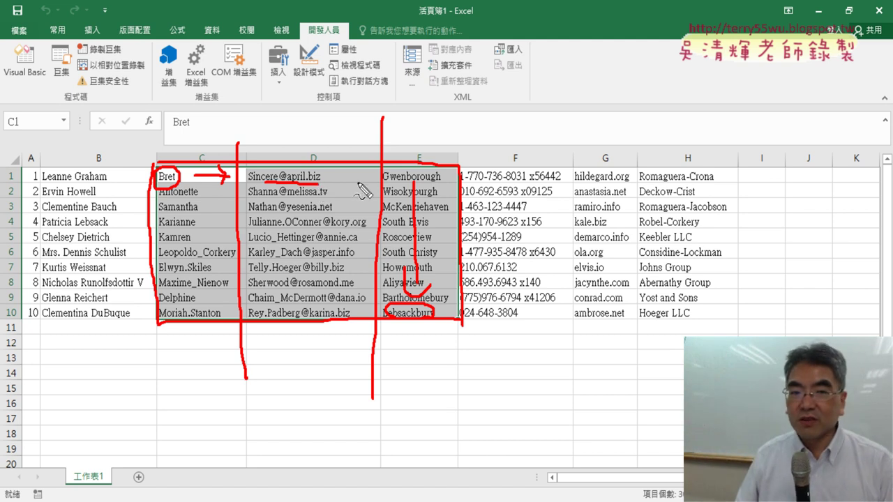
{"action": "left_click_drag", "start_coordinate": [314, 168], "coordinate": [317, 169]}
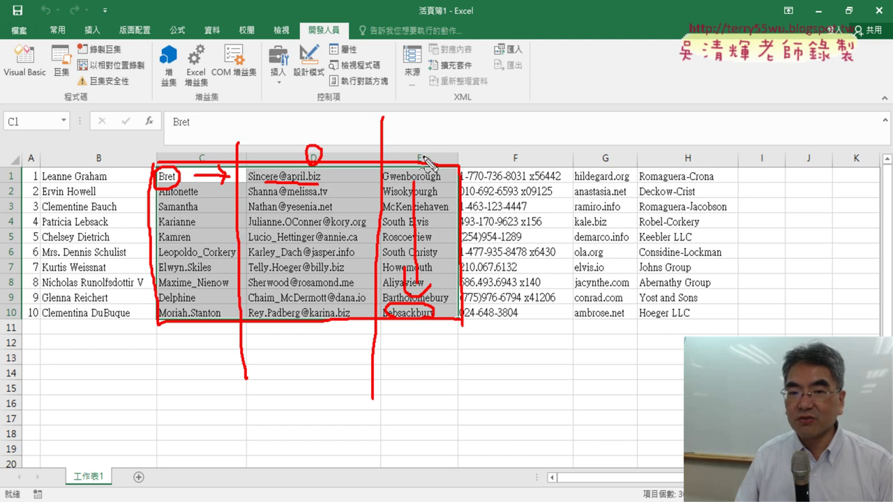
{"action": "left_click_drag", "start_coordinate": [412, 160], "coordinate": [428, 162]}
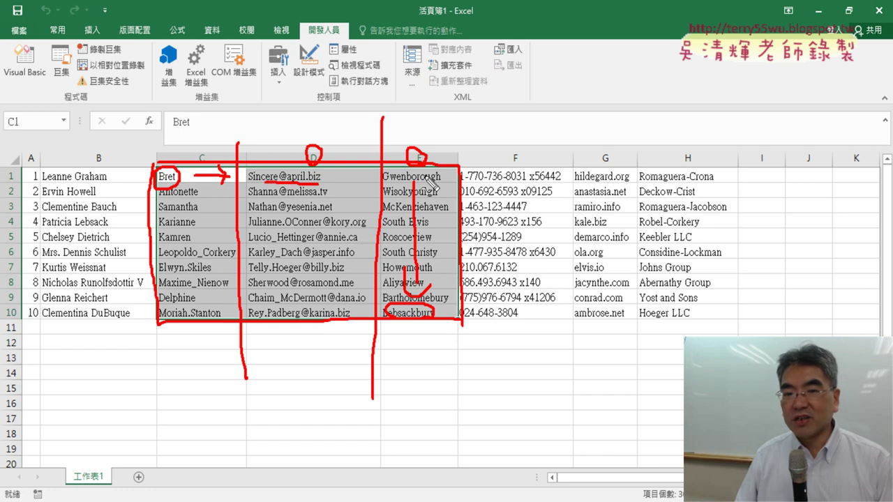
{"action": "left_click_drag", "start_coordinate": [425, 166], "coordinate": [440, 201]}
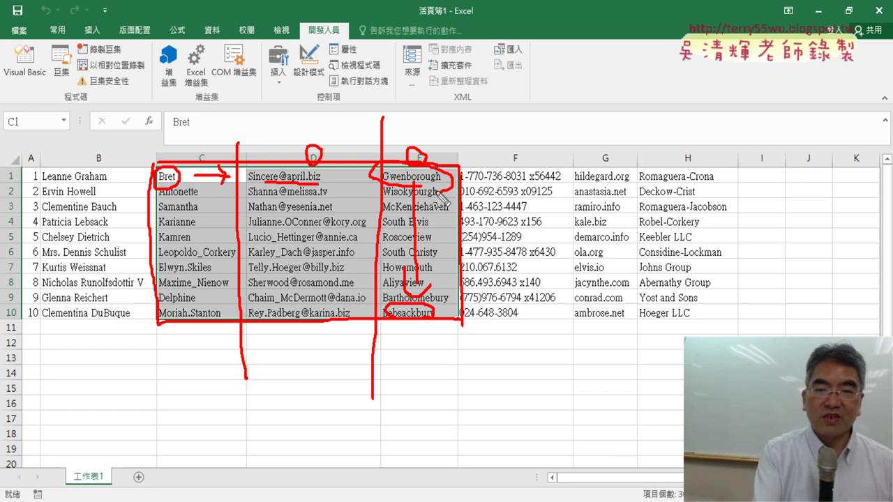
{"action": "key", "text": "Escape"}
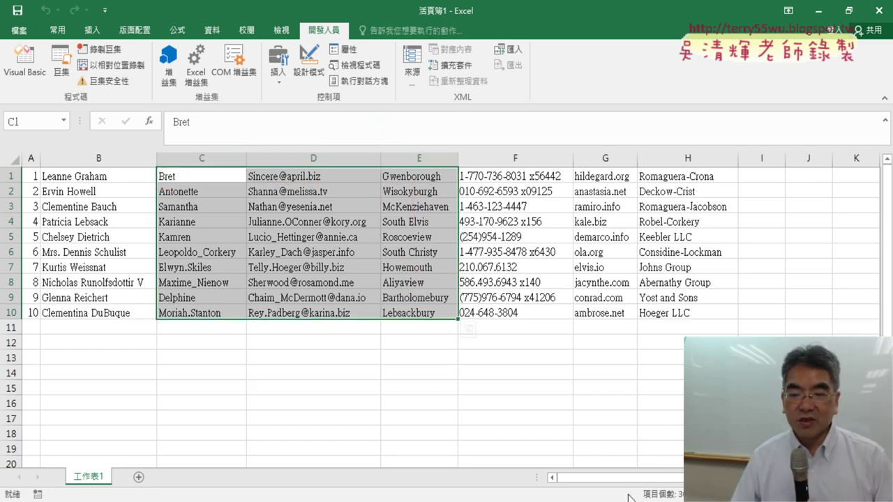
In the VBA editor, highlight the name cell.Value, the email Offset(0, 1).Value and items.Add myitem.
{"action": "key", "text": "alt+F11"}
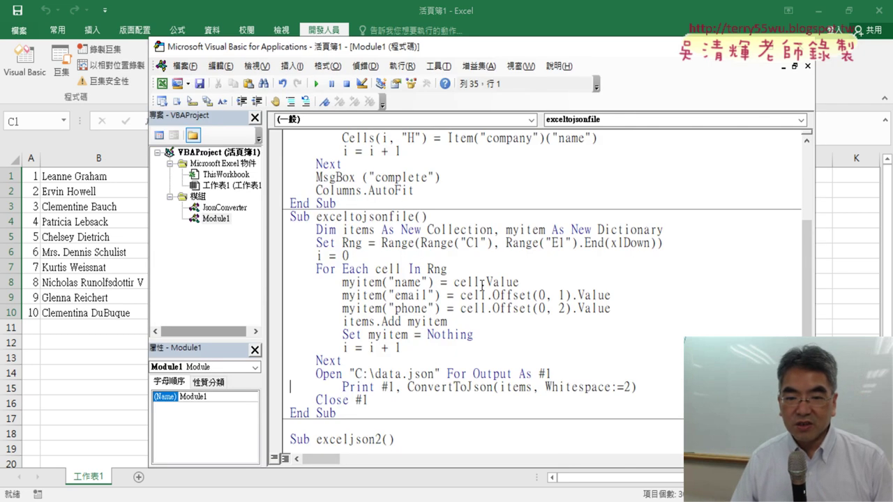
{"action": "left_click_drag", "start_coordinate": [523, 281], "coordinate": [453, 283]}
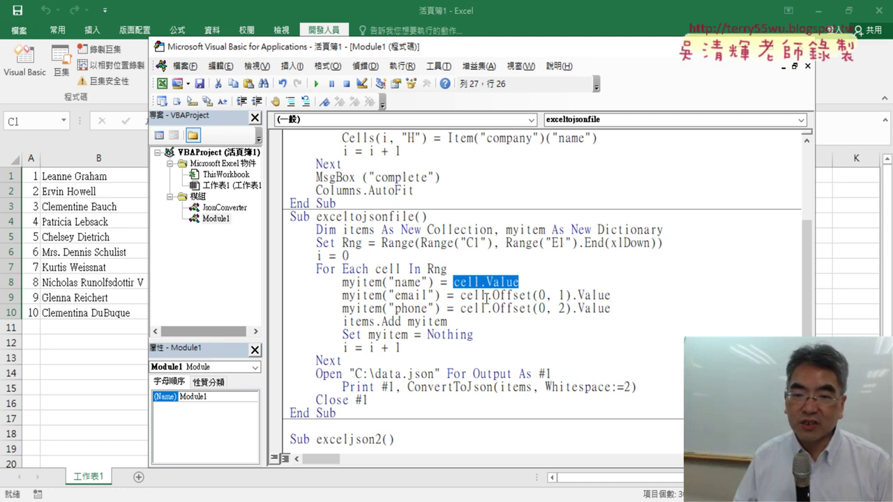
{"action": "left_click_drag", "start_coordinate": [486, 297], "coordinate": [531, 297]}
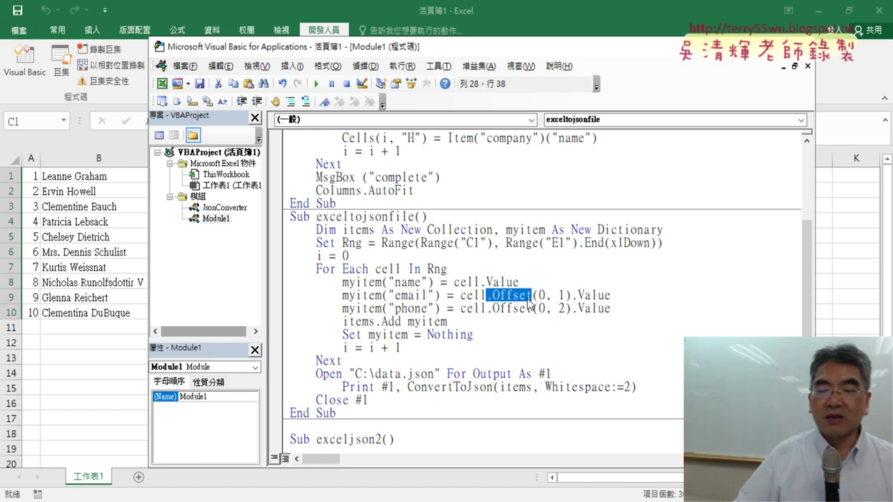
{"action": "double_click", "coordinate": [541, 296]}
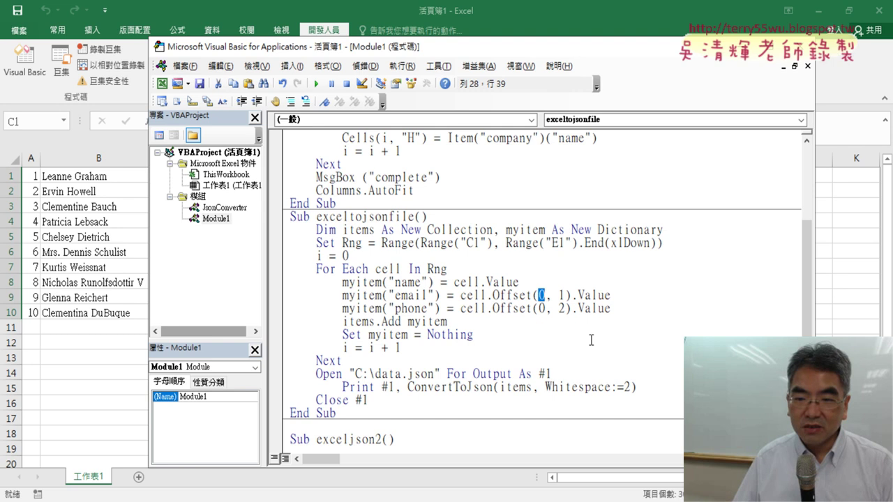
{"action": "left_click", "coordinate": [565, 296]}
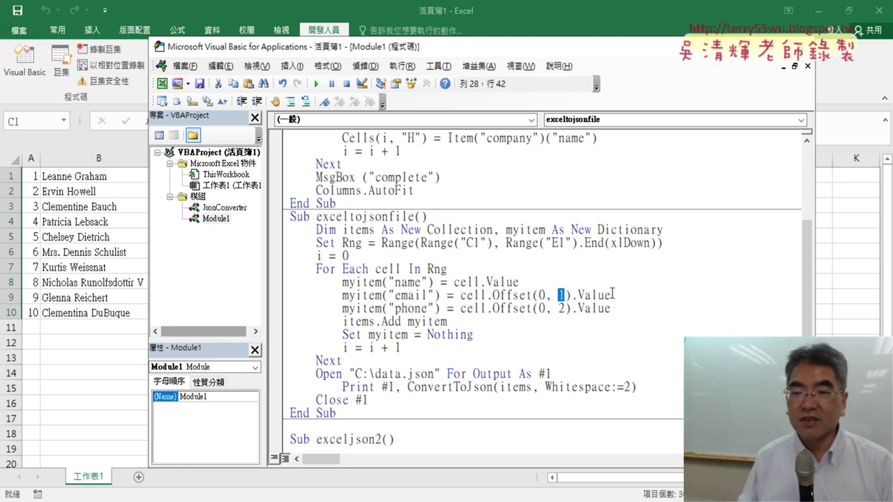
{"action": "left_click_drag", "start_coordinate": [612, 293], "coordinate": [574, 301]}
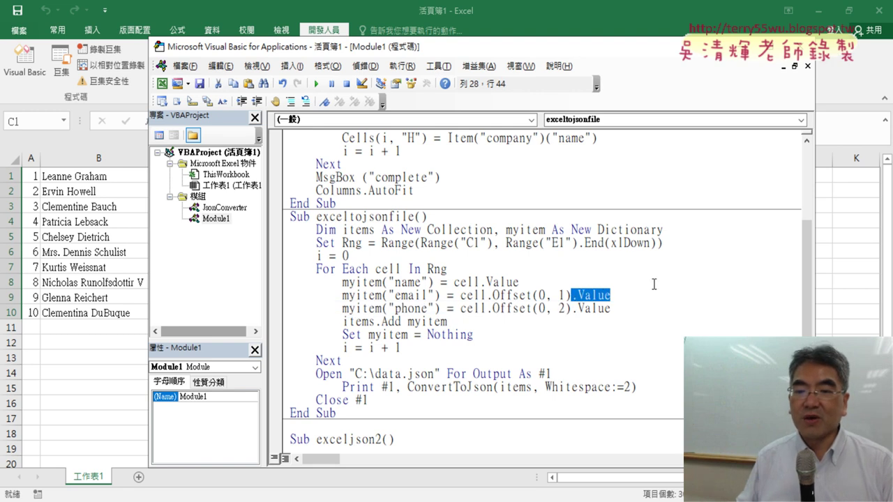
{"action": "left_click", "coordinate": [379, 295]}
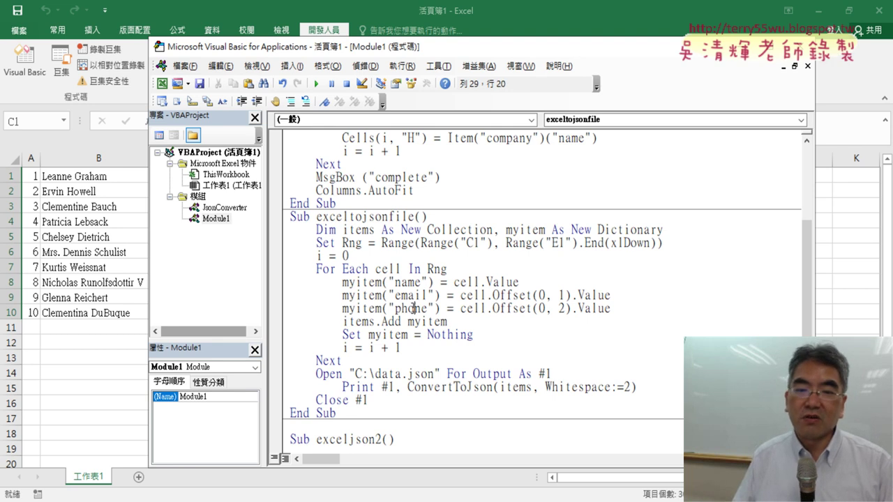
{"action": "left_click_drag", "start_coordinate": [451, 320], "coordinate": [407, 321]}
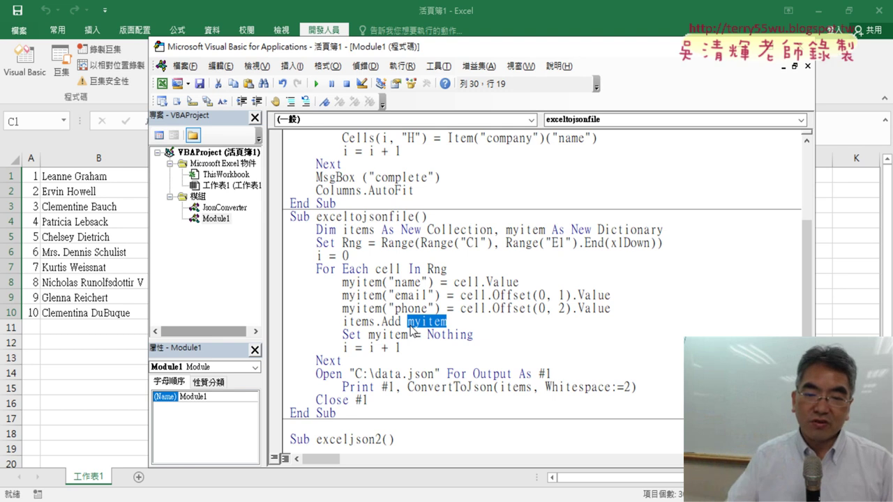
{"action": "left_click", "coordinate": [460, 342]}
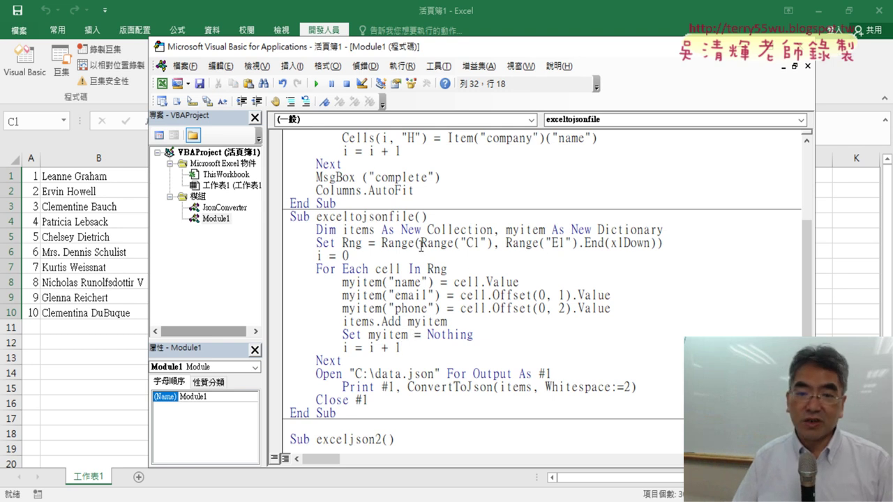
Point out the C1-to-E1 range, C:\data.json path, #1 and ConvertToJson, then run exceltojsonfile.
{"action": "left_click_drag", "start_coordinate": [421, 245], "coordinate": [643, 243]}
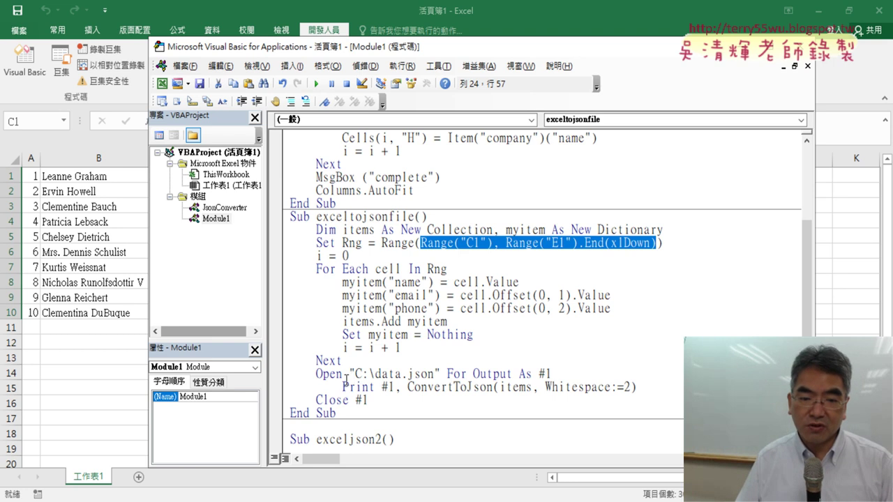
{"action": "left_click_drag", "start_coordinate": [354, 373], "coordinate": [422, 374]}
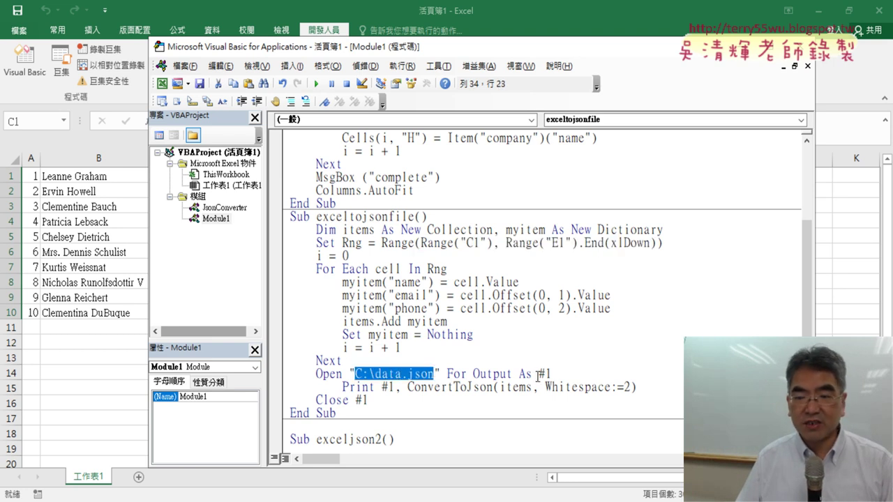
{"action": "left_click_drag", "start_coordinate": [538, 375], "coordinate": [546, 374]}
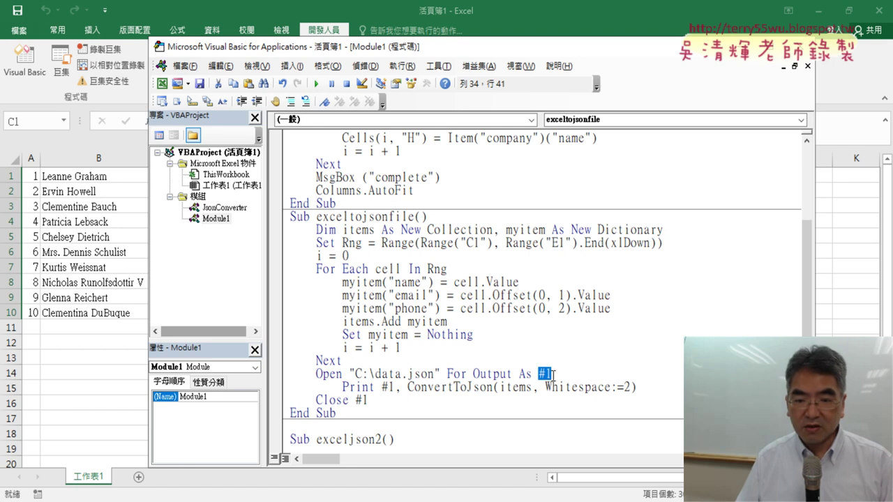
{"action": "left_click_drag", "start_coordinate": [407, 386], "coordinate": [480, 386]}
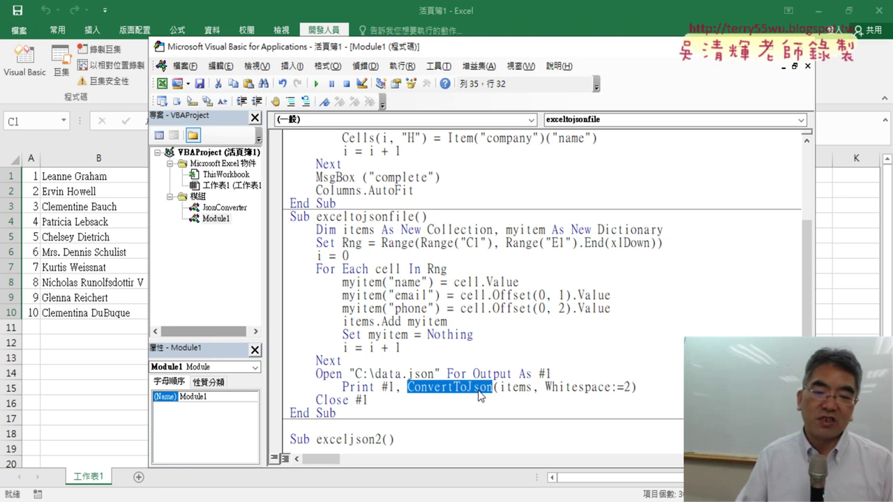
{"action": "left_click", "coordinate": [402, 374]}
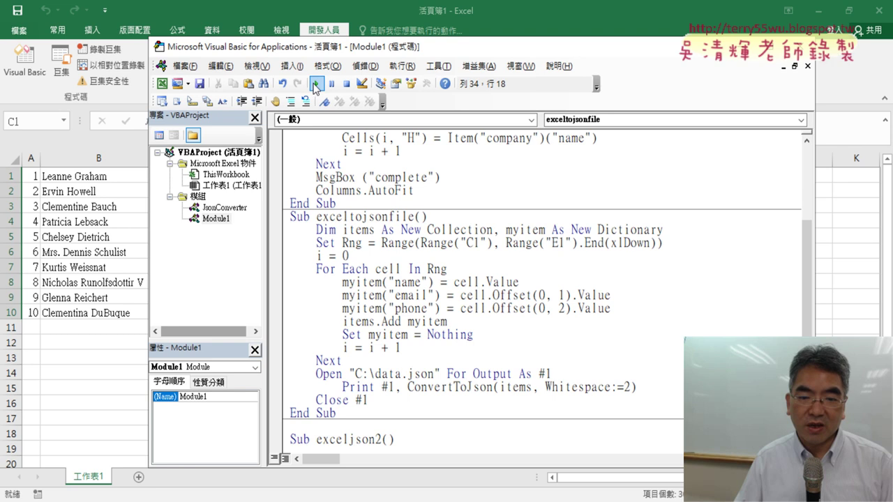
{"action": "left_click", "coordinate": [316, 84]}
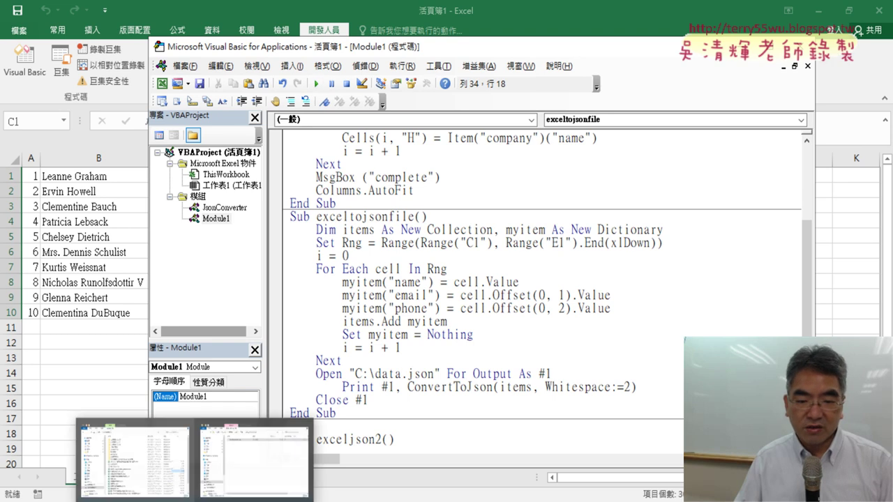
In File Explorer, open the OS (C:) drive and right-click the 3.11 KB data.json.
{"action": "left_click", "coordinate": [155, 489]}
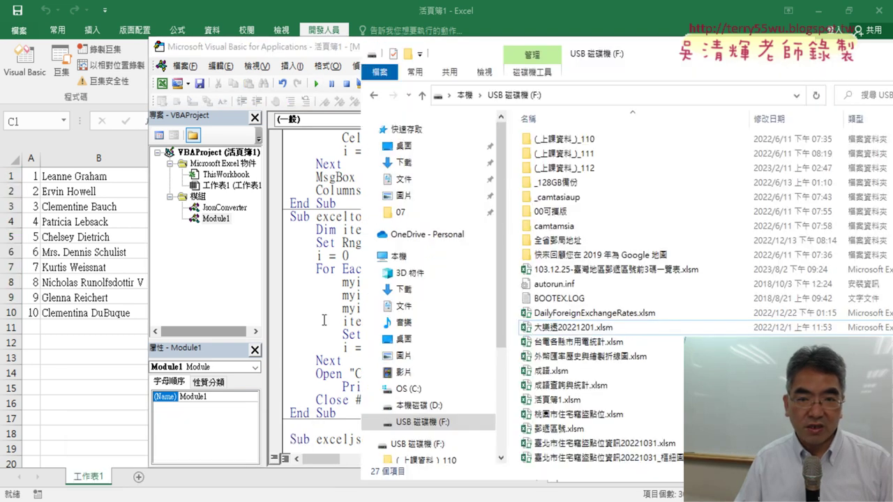
{"action": "left_click", "coordinate": [464, 95]}
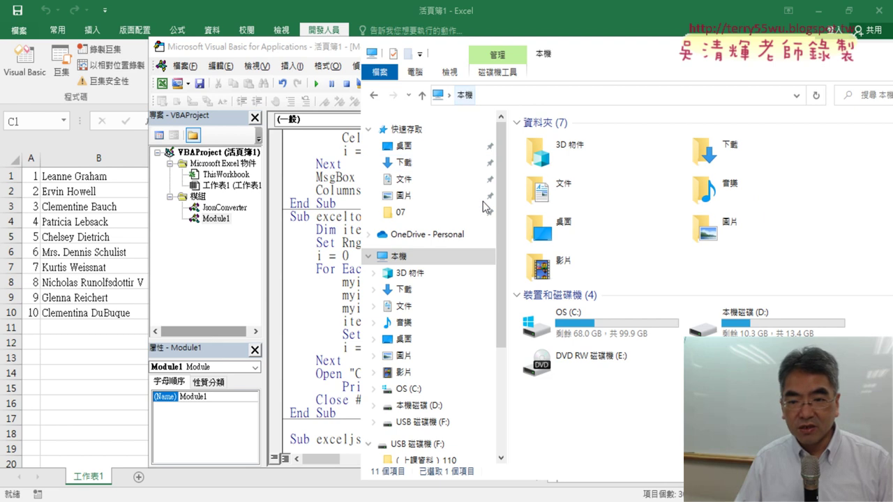
{"action": "double_click", "coordinate": [586, 330]}
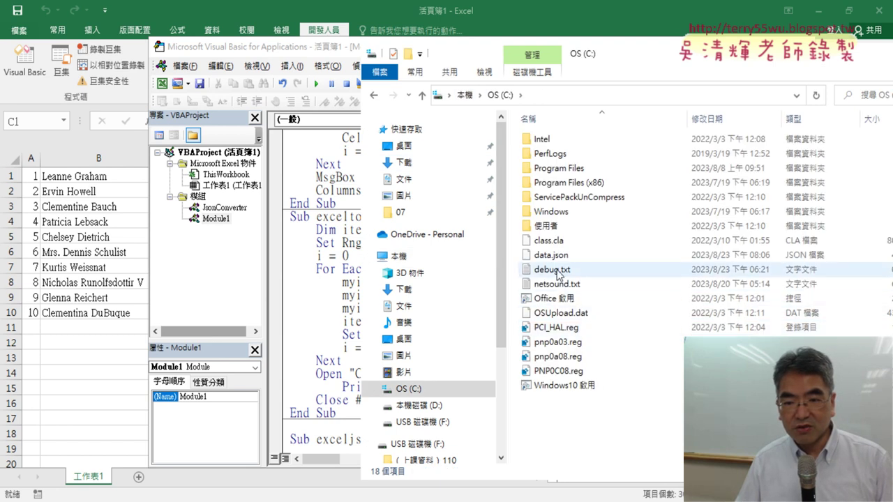
{"action": "left_click", "coordinate": [551, 255]}
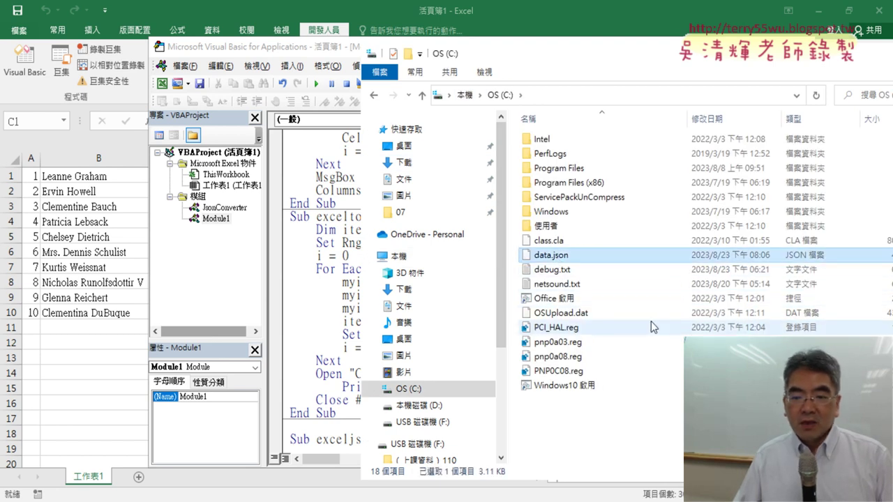
{"action": "right_click", "coordinate": [566, 256]}
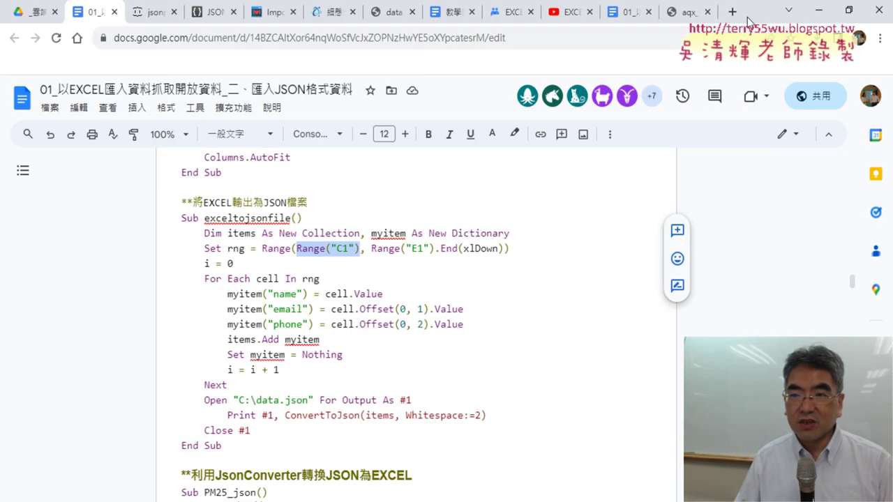
Search Google for notepad++ from a new Chrome tab.
{"action": "left_click", "coordinate": [733, 12]}
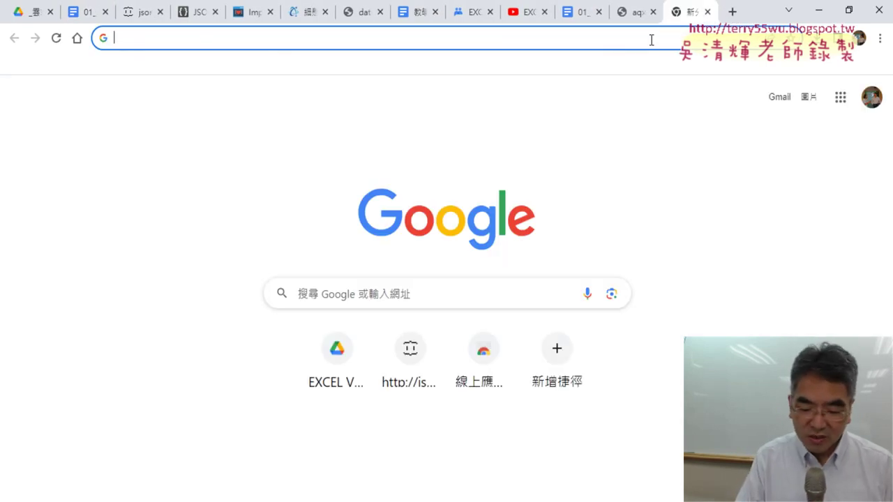
{"action": "type", "text": "ㄊㄜ"}
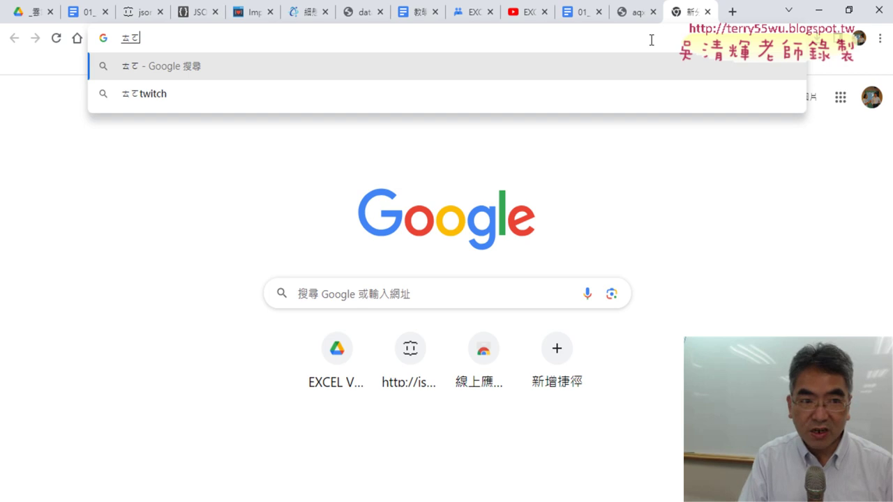
{"action": "key", "text": "Escape"}
{"action": "type", "text": "not"}
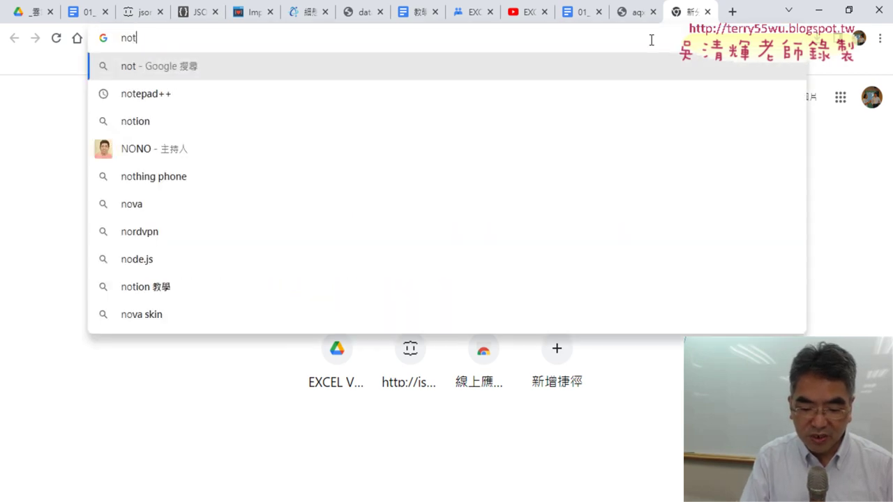
{"action": "type", "text": "epad++"}
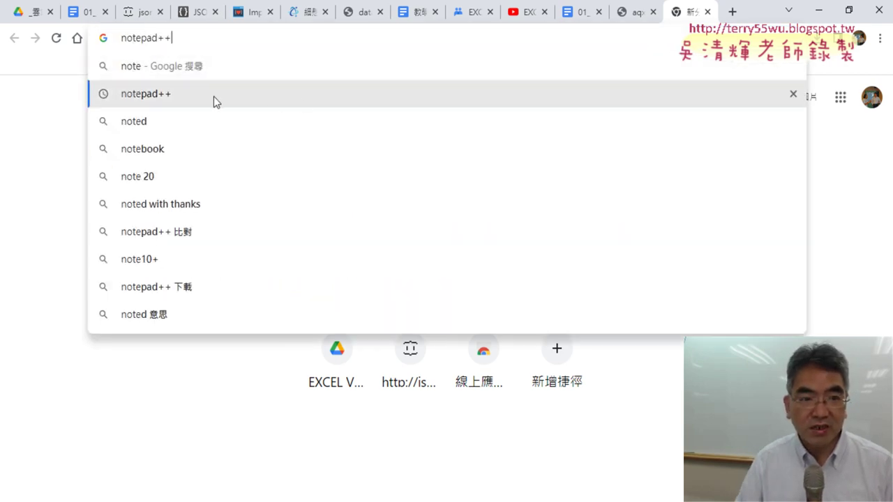
{"action": "left_click", "coordinate": [213, 97]}
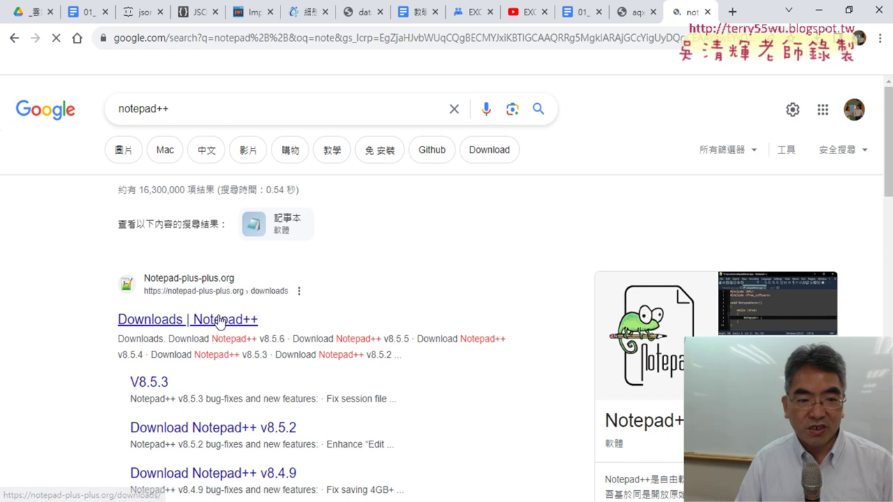
Download the Notepad++ v8.5.6 installer, npp.8.5.6.Installer.x64.exe, from the Notepad++ downloads site.
{"action": "left_click", "coordinate": [220, 319]}
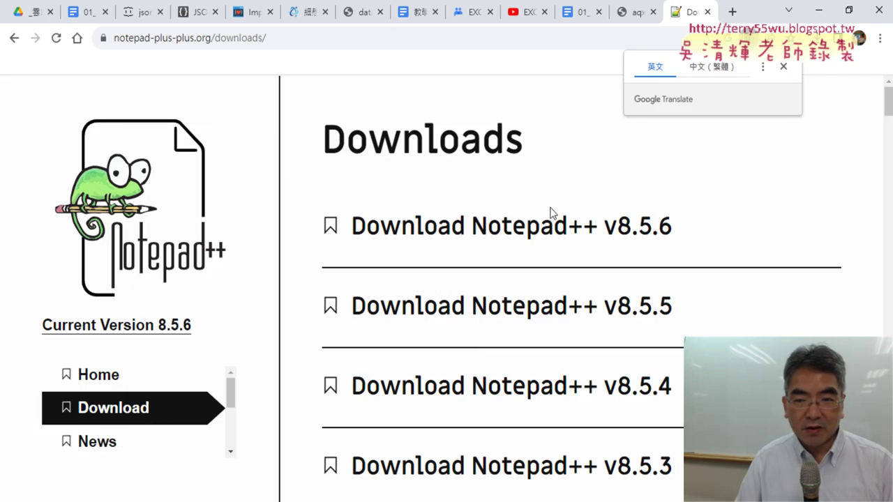
{"action": "left_click", "coordinate": [648, 225]}
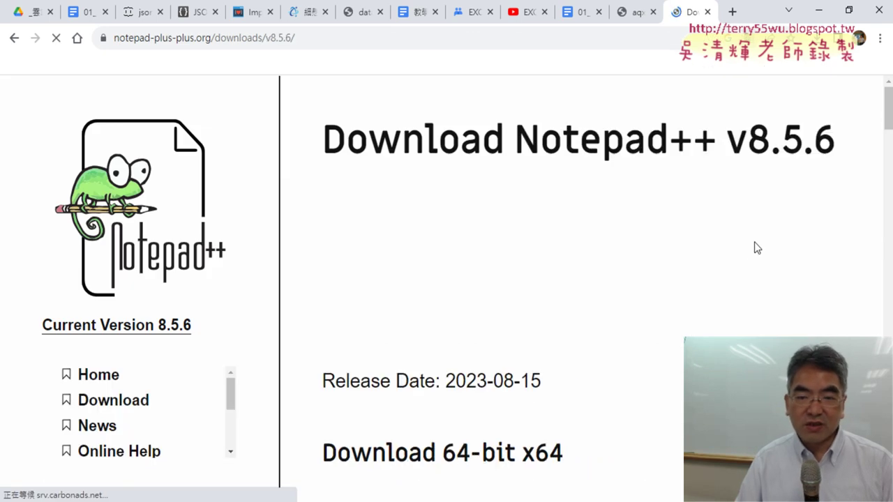
{"action": "scroll", "coordinate": [734, 256], "scroll_direction": "down", "scroll_amount": 3}
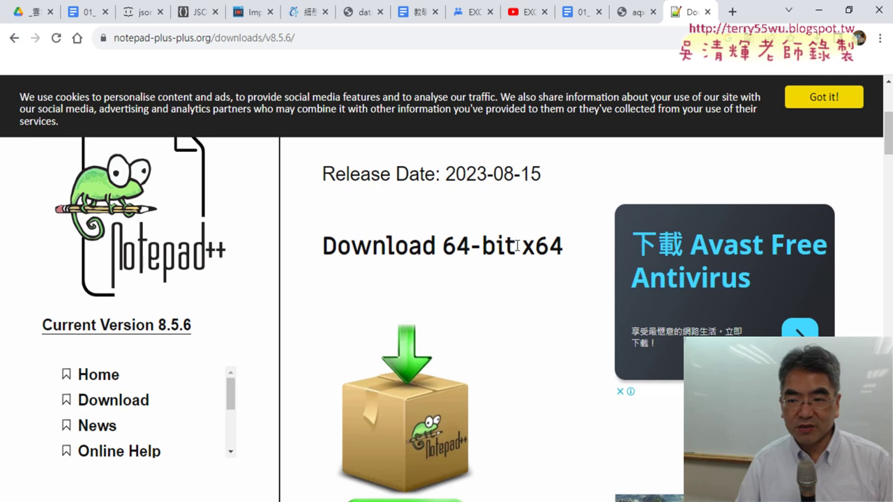
{"action": "scroll", "coordinate": [517, 246], "scroll_direction": "down", "scroll_amount": 3}
{"action": "scroll", "coordinate": [529, 259], "scroll_direction": "down", "scroll_amount": 2}
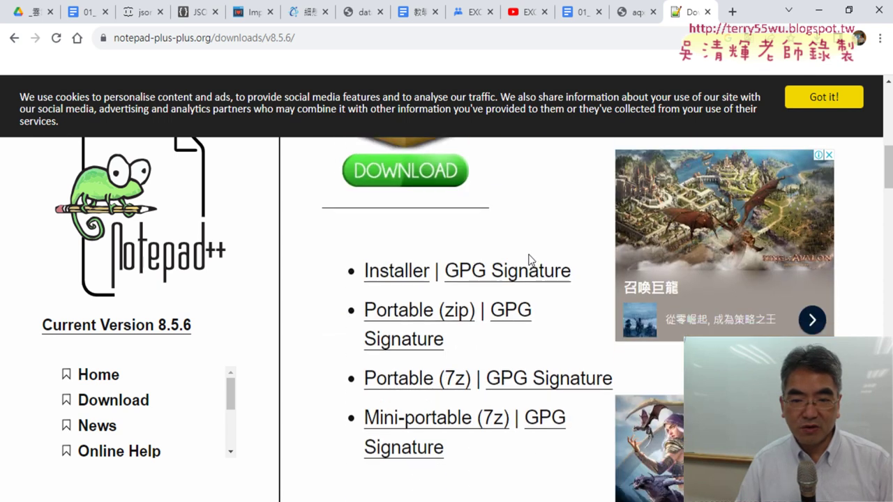
{"action": "left_click", "coordinate": [396, 276]}
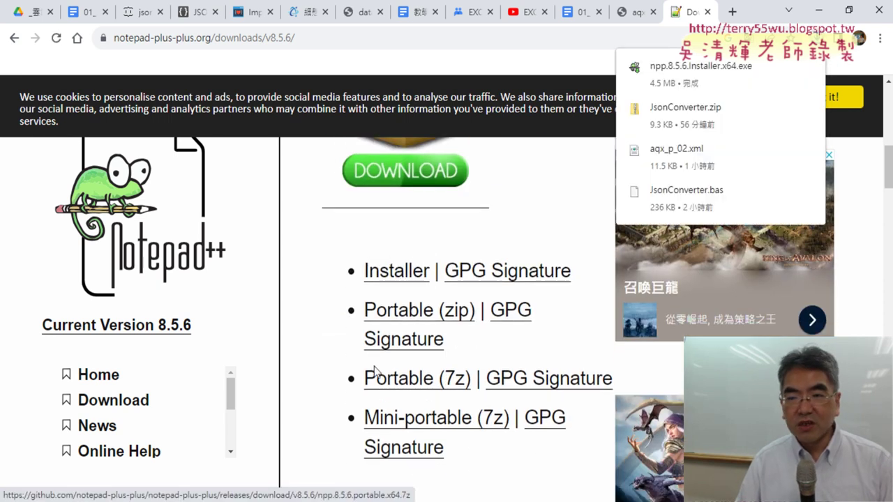
Install Notepad++ v8.5.6 in Traditional Chinese with the default folder and components.
{"action": "left_click", "coordinate": [703, 65]}
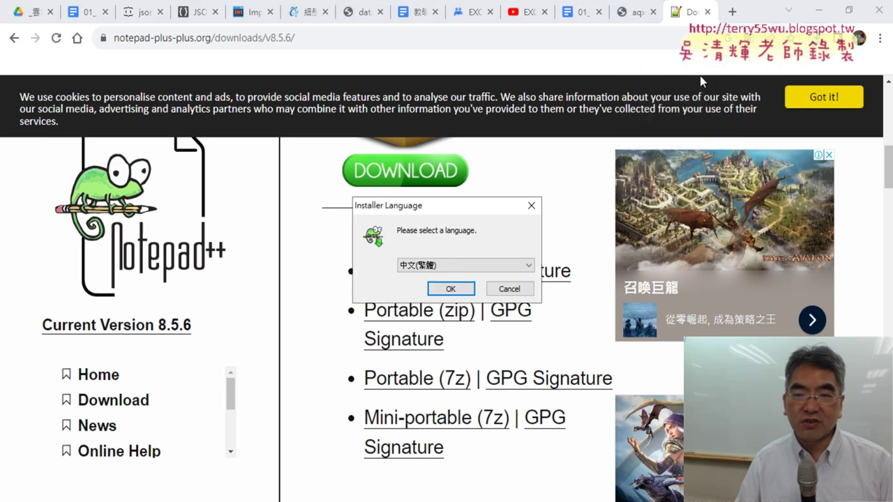
{"action": "left_click", "coordinate": [447, 290]}
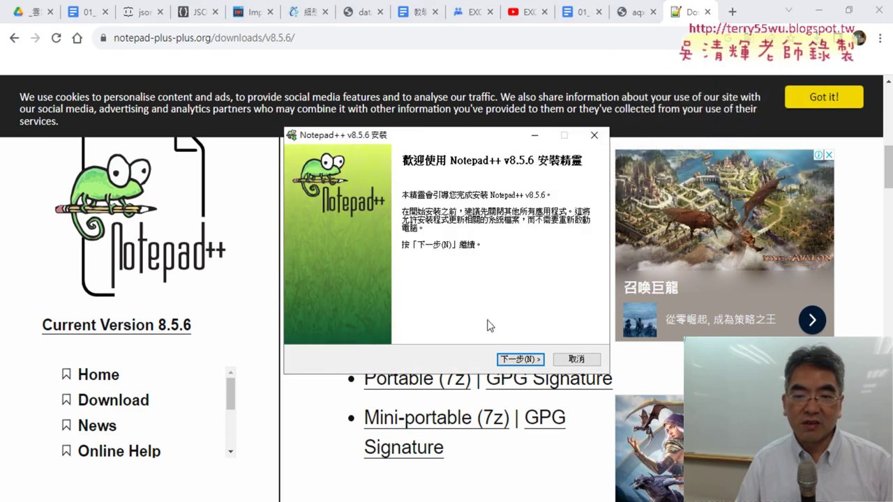
{"action": "left_click", "coordinate": [520, 359]}
{"action": "left_click", "coordinate": [522, 359]}
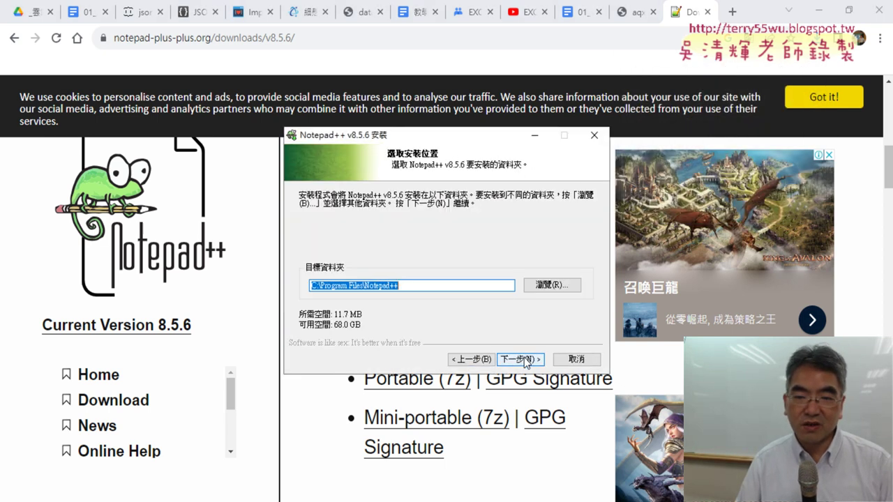
{"action": "left_click", "coordinate": [522, 359]}
{"action": "left_click", "coordinate": [521, 359]}
{"action": "left_click", "coordinate": [520, 359]}
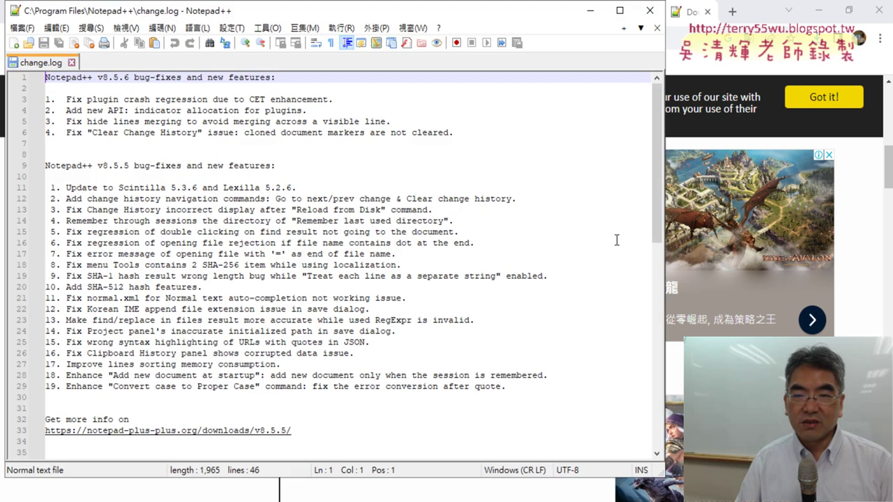
Close the launched Notepad++ window and open data.json in Notepad++, maximized.
{"action": "left_click", "coordinate": [649, 11]}
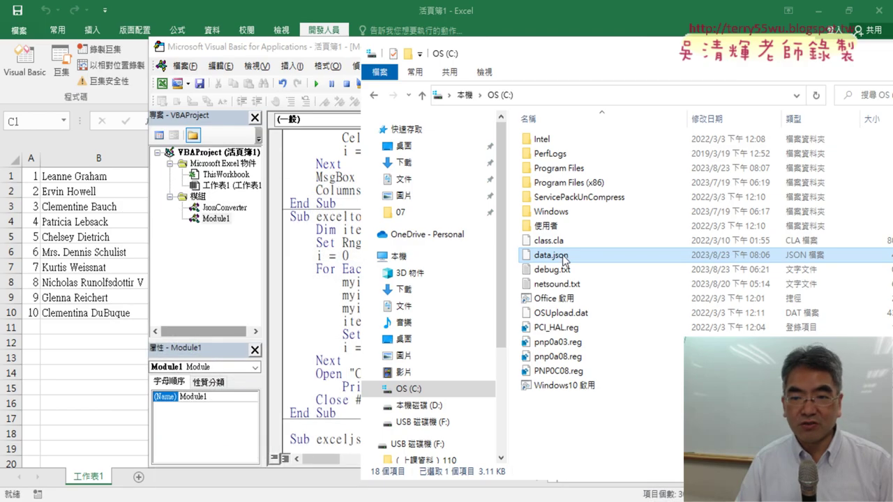
{"action": "right_click", "coordinate": [564, 256]}
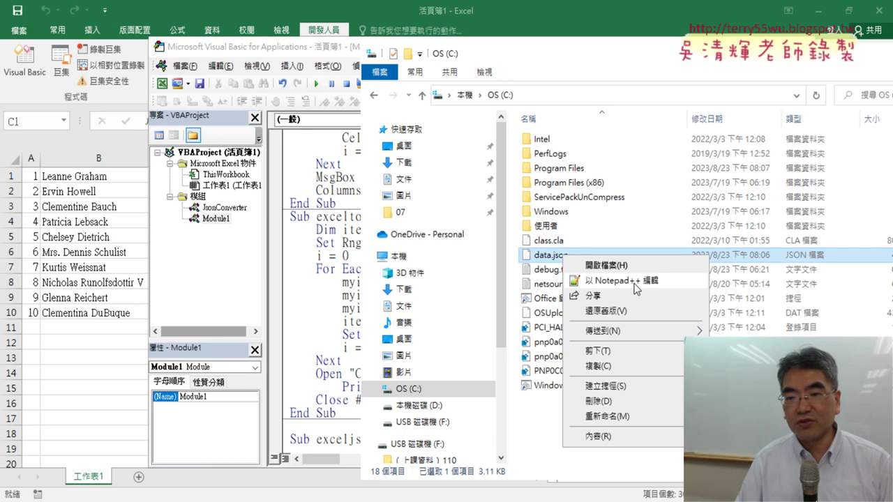
{"action": "left_click", "coordinate": [628, 280]}
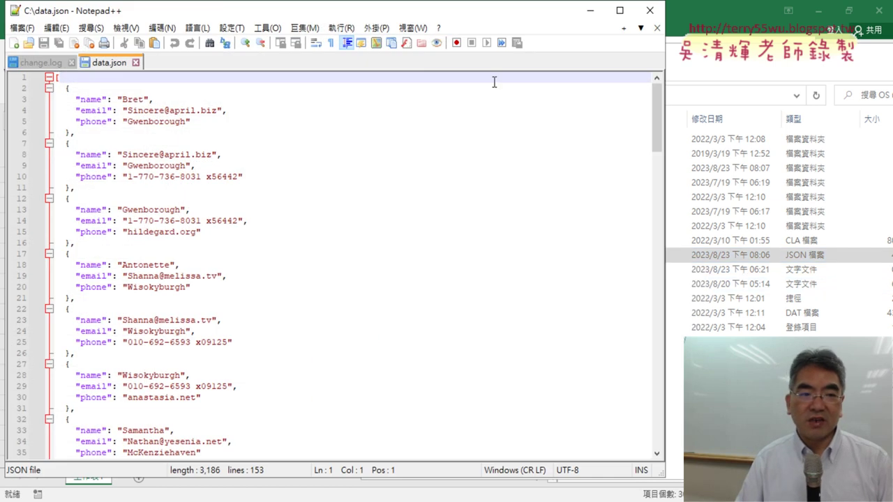
{"action": "double_click", "coordinate": [505, 15]}
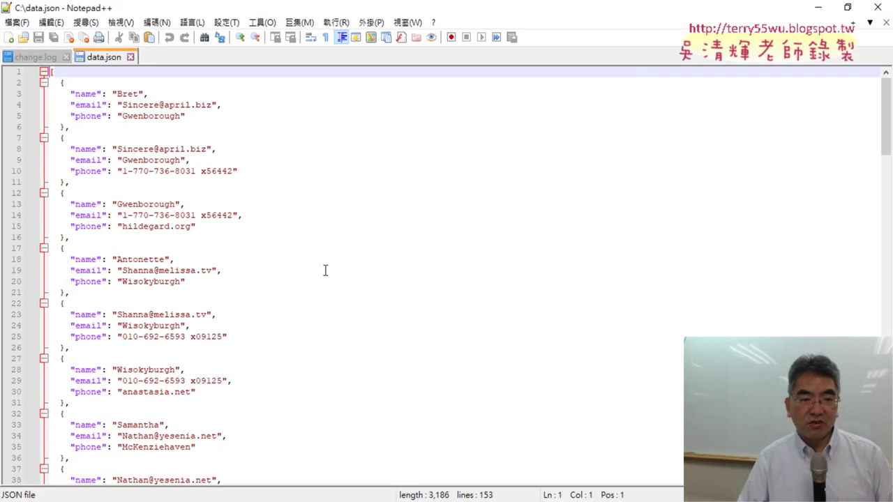
Scroll through the 153-line JSON of name, email and phone records, then close Notepad++.
{"action": "scroll", "coordinate": [325, 270], "scroll_direction": "down", "scroll_amount": 1}
{"action": "scroll", "coordinate": [324, 270], "scroll_direction": "down", "scroll_amount": 6}
{"action": "scroll", "coordinate": [328, 269], "scroll_direction": "down", "scroll_amount": 5}
{"action": "scroll", "coordinate": [329, 268], "scroll_direction": "down", "scroll_amount": 4}
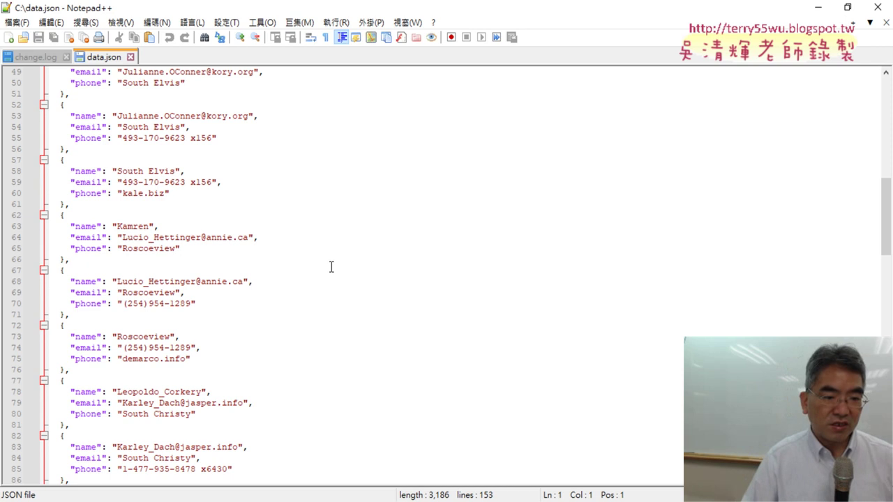
{"action": "scroll", "coordinate": [332, 267], "scroll_direction": "down", "scroll_amount": 9}
{"action": "scroll", "coordinate": [332, 267], "scroll_direction": "down", "scroll_amount": 11}
{"action": "scroll", "coordinate": [331, 269], "scroll_direction": "down", "scroll_amount": 9}
{"action": "scroll", "coordinate": [332, 269], "scroll_direction": "up", "scroll_amount": 5}
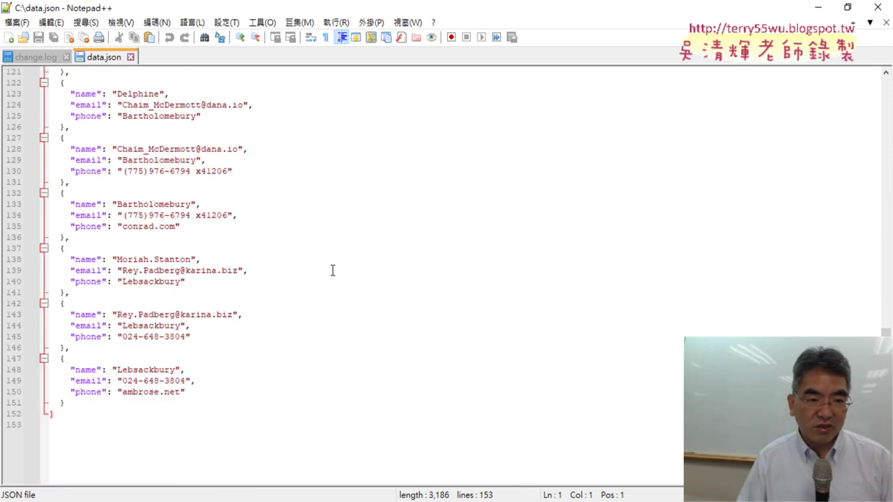
{"action": "scroll", "coordinate": [333, 271], "scroll_direction": "up", "scroll_amount": 10}
{"action": "scroll", "coordinate": [332, 270], "scroll_direction": "up", "scroll_amount": 8}
{"action": "scroll", "coordinate": [331, 271], "scroll_direction": "up", "scroll_amount": 10}
{"action": "scroll", "coordinate": [330, 272], "scroll_direction": "up", "scroll_amount": 7}
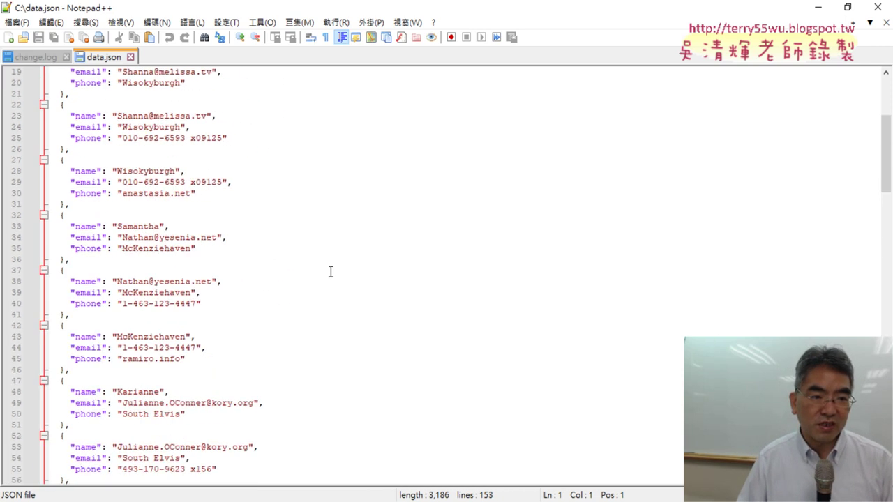
{"action": "scroll", "coordinate": [330, 273], "scroll_direction": "up", "scroll_amount": 6}
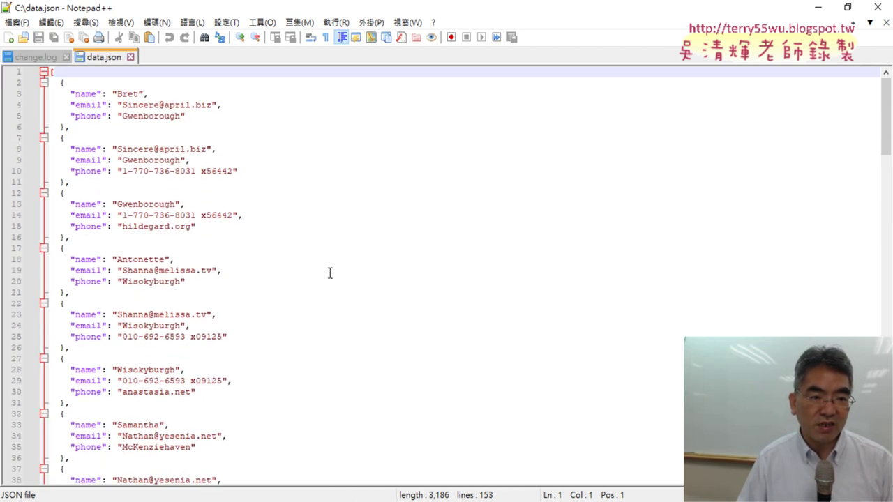
{"action": "left_click", "coordinate": [877, 10]}
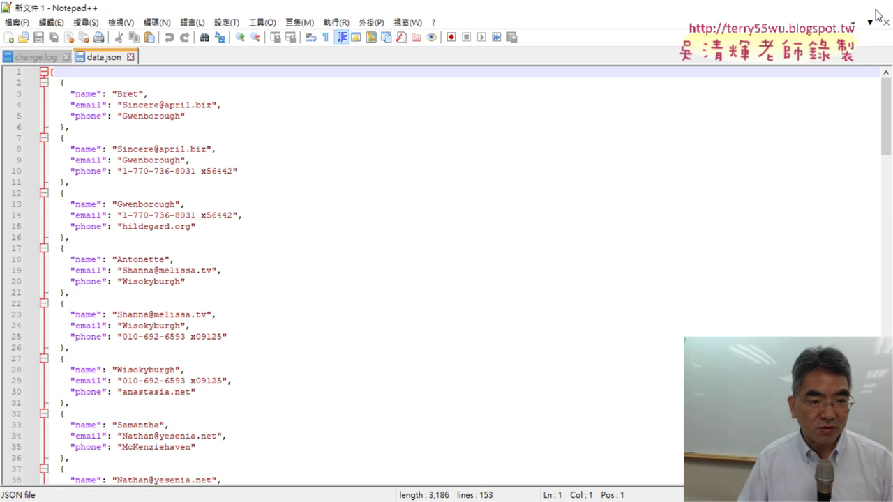
Bring the VBA editor forward and select the JsonConverter module in the Project tree.
{"action": "left_click", "coordinate": [332, 281]}
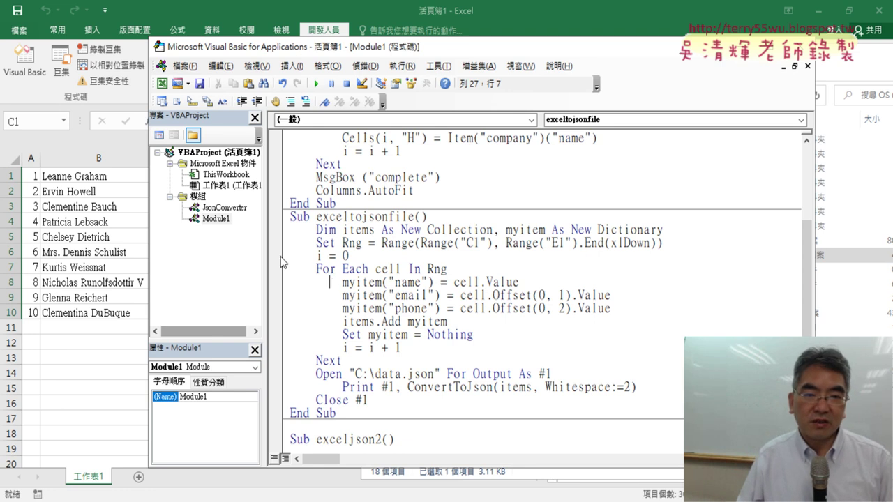
{"action": "left_click", "coordinate": [227, 209]}
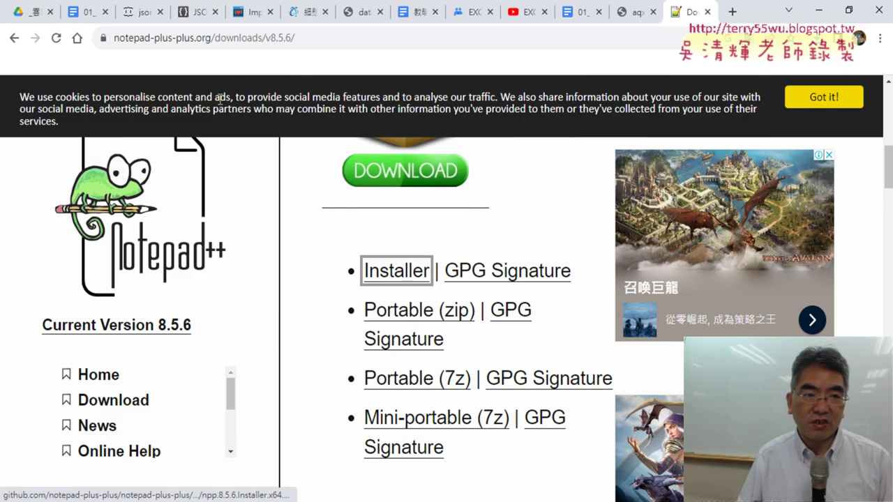
In the Google Docs course notes, highlight JsonConverter in the PM25_json heading.
{"action": "left_click", "coordinate": [84, 11]}
{"action": "scroll", "coordinate": [403, 263], "scroll_direction": "down", "scroll_amount": 2}
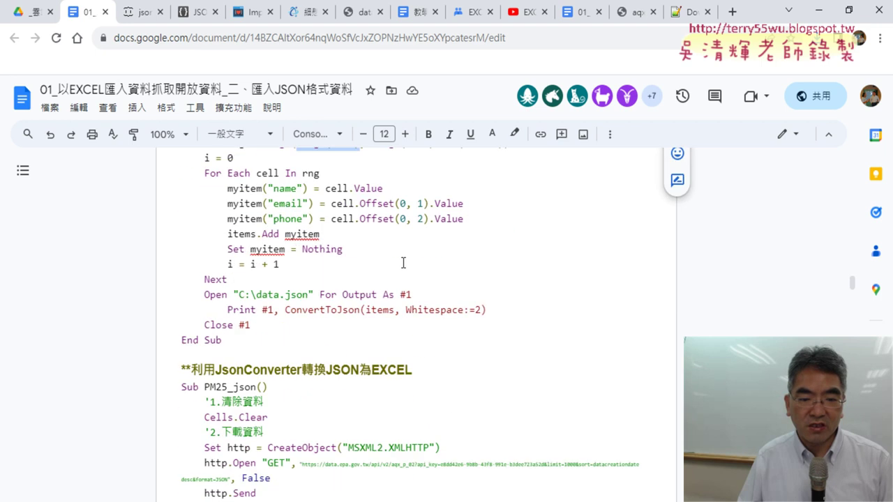
{"action": "scroll", "coordinate": [404, 260], "scroll_direction": "down", "scroll_amount": 1}
{"action": "scroll", "coordinate": [419, 252], "scroll_direction": "down", "scroll_amount": 1}
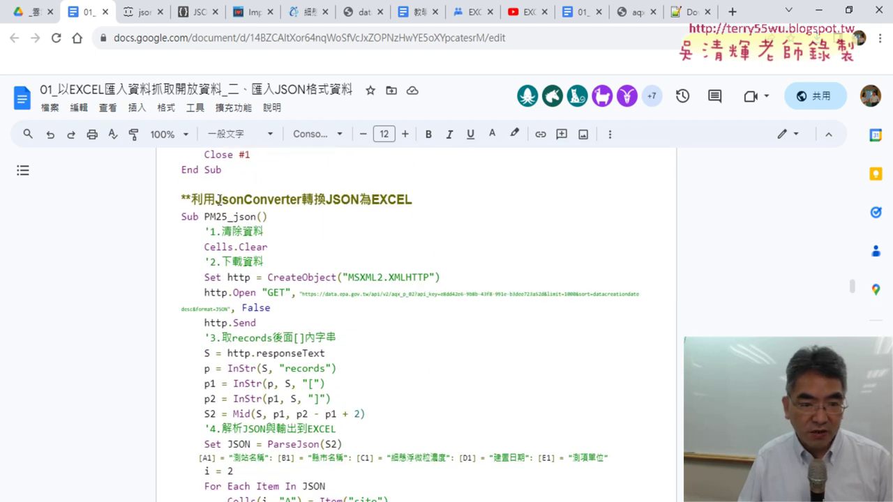
{"action": "left_click_drag", "start_coordinate": [215, 203], "coordinate": [302, 201]}
Scroll through the PM25_json JsonConverter code and its PM2.5 station result table.
{"action": "scroll", "coordinate": [437, 214], "scroll_direction": "down", "scroll_amount": 4}
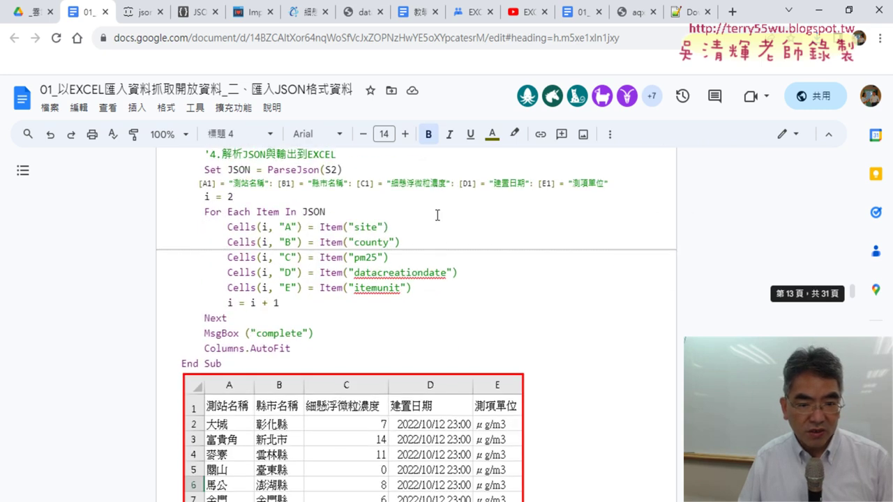
{"action": "scroll", "coordinate": [437, 215], "scroll_direction": "up", "scroll_amount": 1}
{"action": "scroll", "coordinate": [437, 215], "scroll_direction": "up", "scroll_amount": 3}
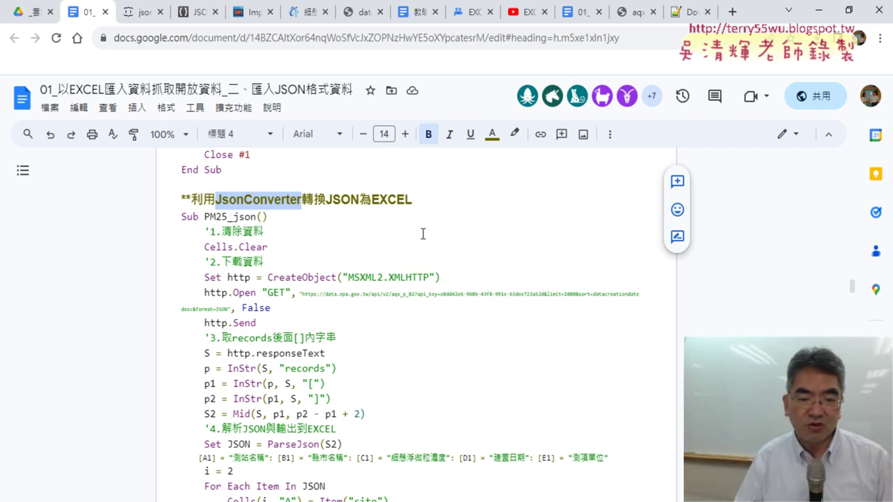
{"action": "scroll", "coordinate": [423, 234], "scroll_direction": "down", "scroll_amount": 2}
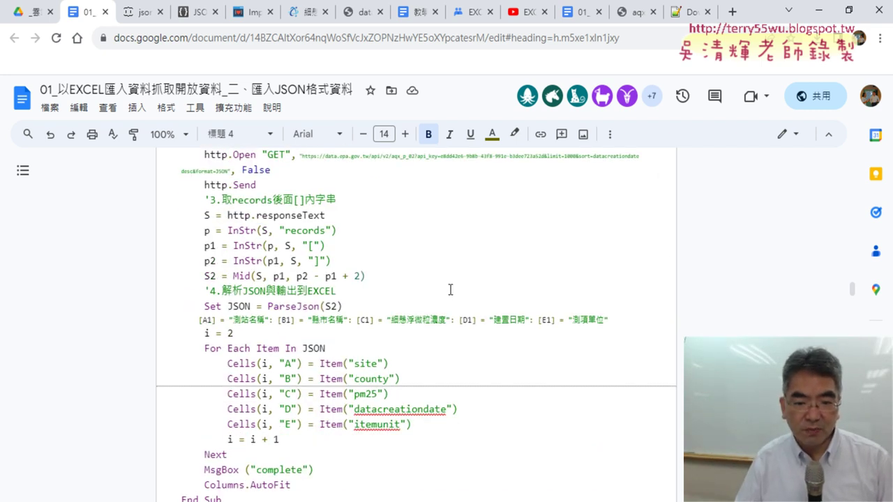
{"action": "scroll", "coordinate": [450, 290], "scroll_direction": "up", "scroll_amount": 1}
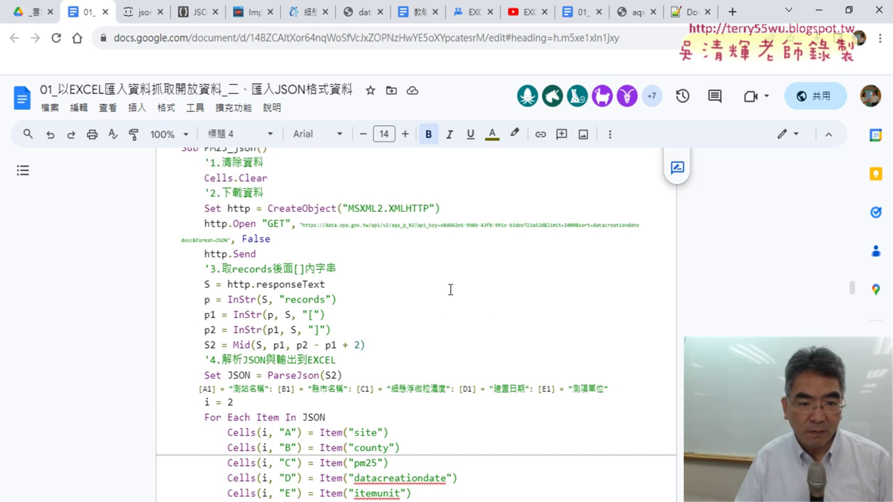
{"action": "scroll", "coordinate": [450, 289], "scroll_direction": "down", "scroll_amount": 1}
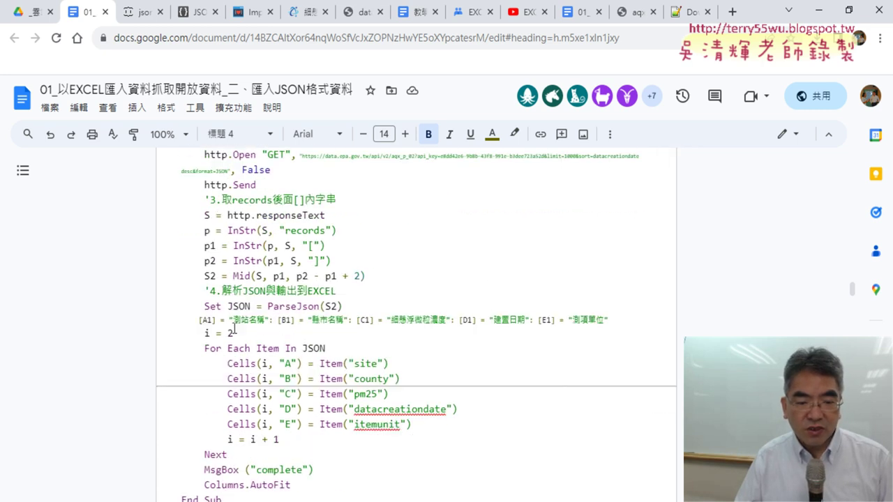
{"action": "scroll", "coordinate": [352, 314], "scroll_direction": "down", "scroll_amount": 1}
{"action": "scroll", "coordinate": [353, 314], "scroll_direction": "down", "scroll_amount": 1}
{"action": "scroll", "coordinate": [484, 309], "scroll_direction": "down", "scroll_amount": 1}
{"action": "scroll", "coordinate": [548, 305], "scroll_direction": "down", "scroll_amount": 2}
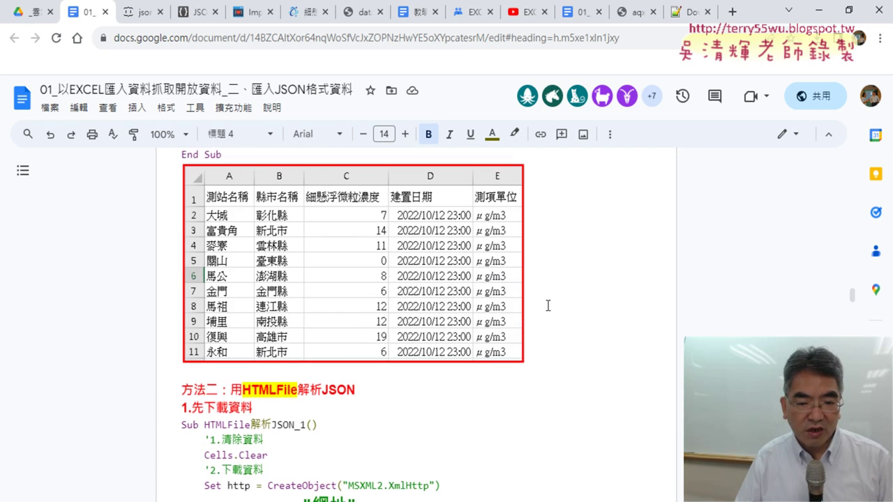
{"action": "scroll", "coordinate": [548, 306], "scroll_direction": "down", "scroll_amount": 1}
{"action": "scroll", "coordinate": [548, 306], "scroll_direction": "down", "scroll_amount": 1}
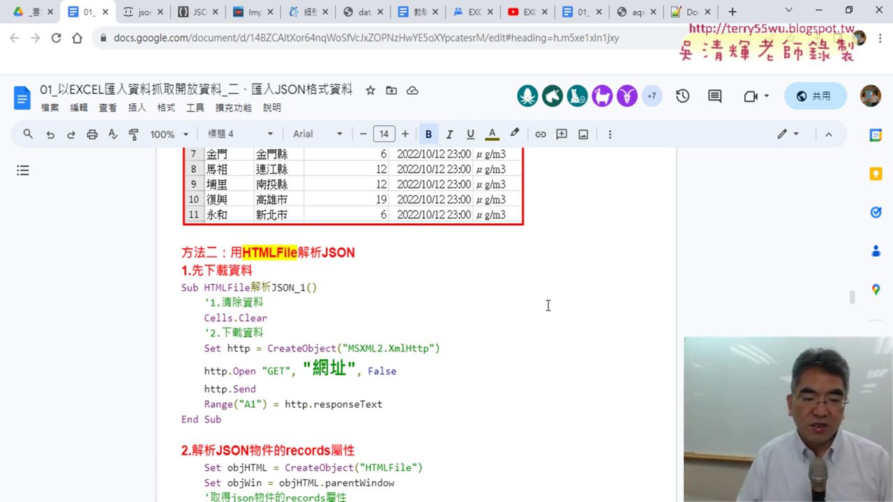
{"action": "scroll", "coordinate": [450, 310], "scroll_direction": "down", "scroll_amount": 2}
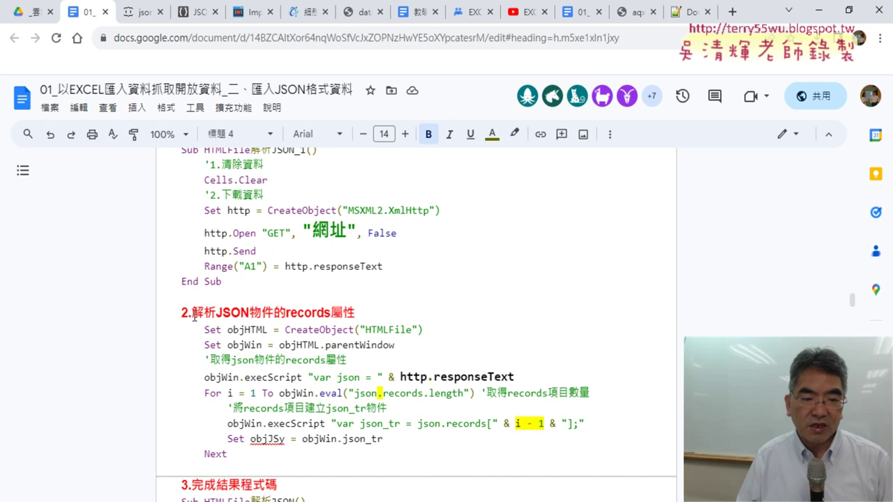
{"action": "left_click_drag", "start_coordinate": [192, 315], "coordinate": [262, 315]}
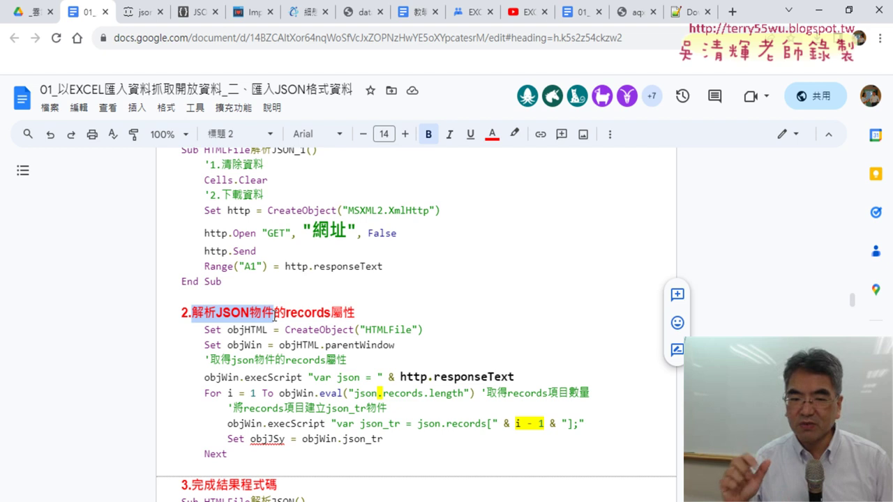
{"action": "scroll", "coordinate": [397, 338], "scroll_direction": "down", "scroll_amount": 1}
{"action": "scroll", "coordinate": [387, 337], "scroll_direction": "down", "scroll_amount": 1}
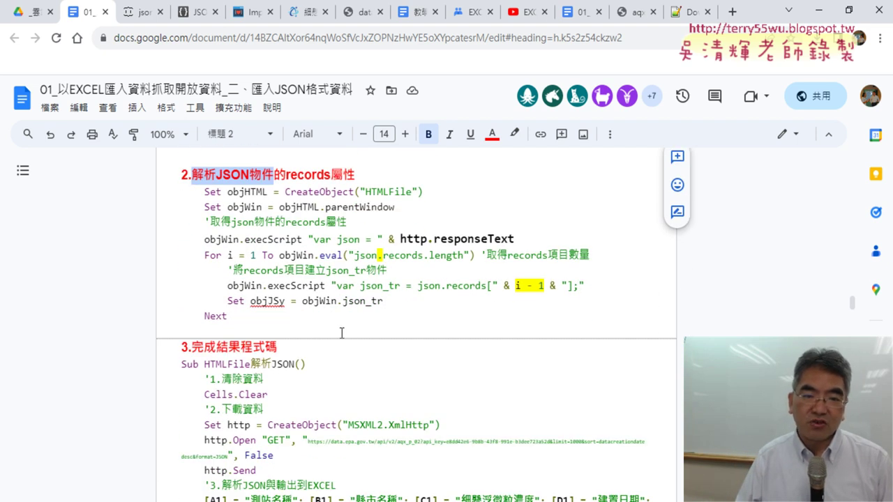
{"action": "left_click_drag", "start_coordinate": [360, 206], "coordinate": [380, 206]}
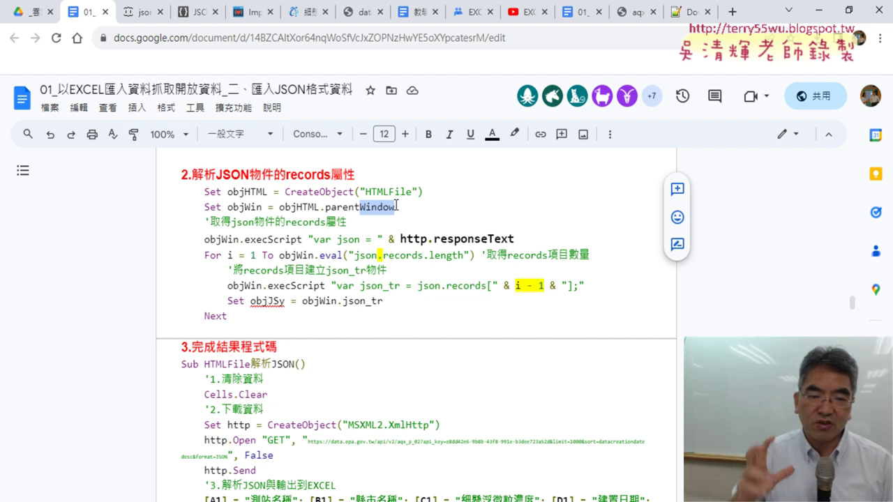
Highlight the 將EXCEL輸出為JSON檔案 heading, then bring up EVO Class Management's student screens.
{"action": "scroll", "coordinate": [384, 230], "scroll_direction": "up", "scroll_amount": 2}
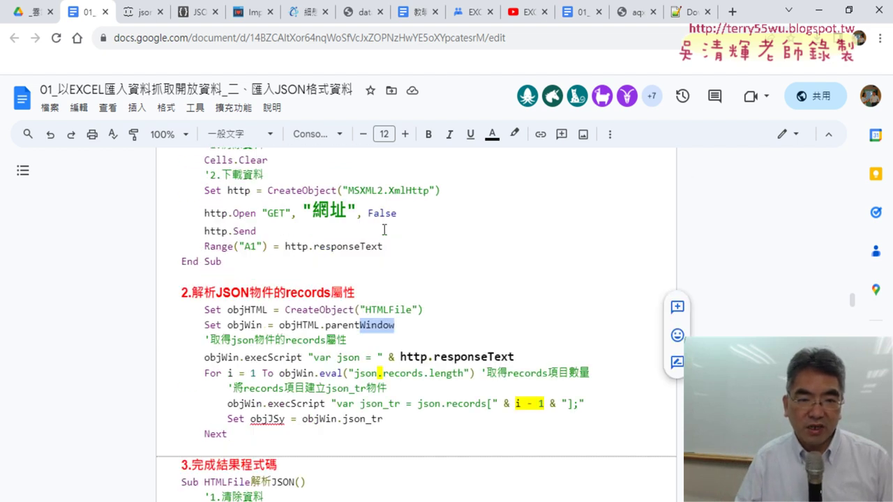
{"action": "scroll", "coordinate": [384, 230], "scroll_direction": "up", "scroll_amount": 5}
{"action": "scroll", "coordinate": [383, 230], "scroll_direction": "up", "scroll_amount": 5}
{"action": "scroll", "coordinate": [385, 230], "scroll_direction": "up", "scroll_amount": 1}
{"action": "scroll", "coordinate": [385, 230], "scroll_direction": "up", "scroll_amount": 5}
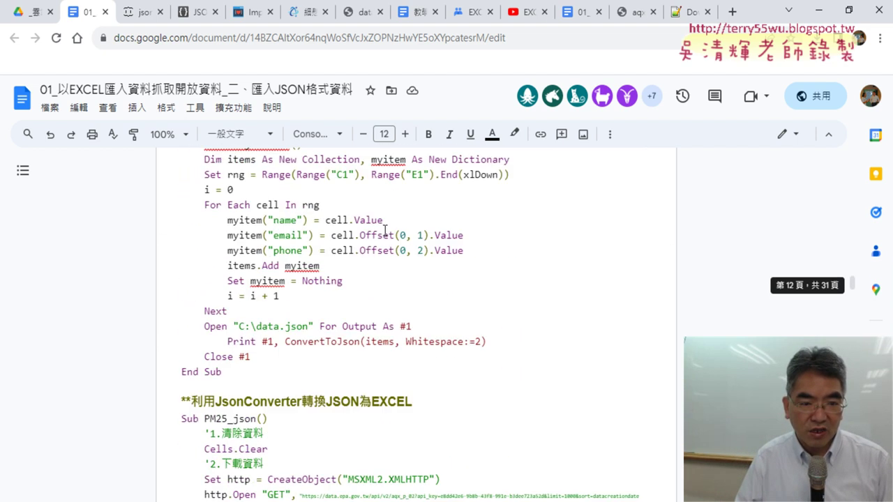
{"action": "scroll", "coordinate": [384, 230], "scroll_direction": "up", "scroll_amount": 1}
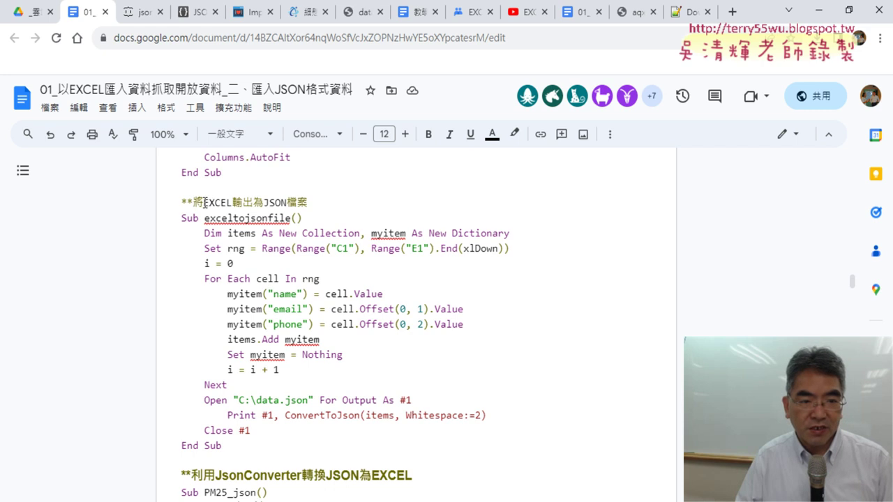
{"action": "left_click_drag", "start_coordinate": [194, 203], "coordinate": [306, 208]}
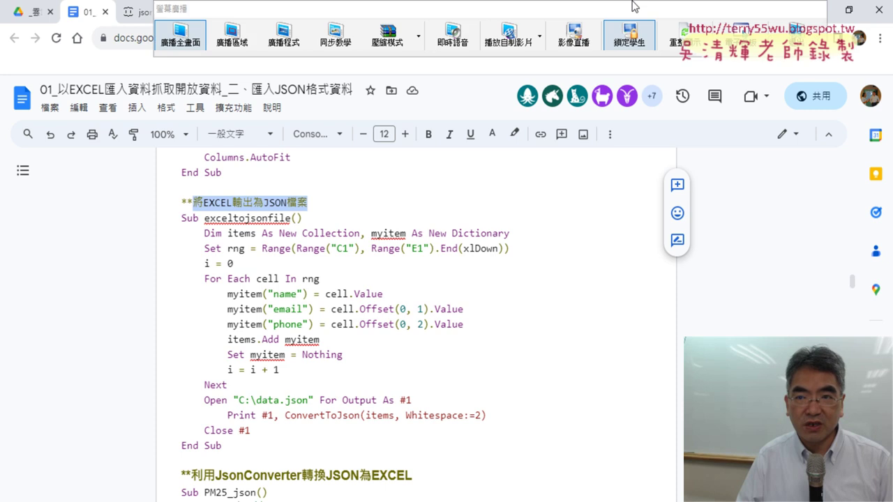
{"action": "left_click", "coordinate": [797, 34]}
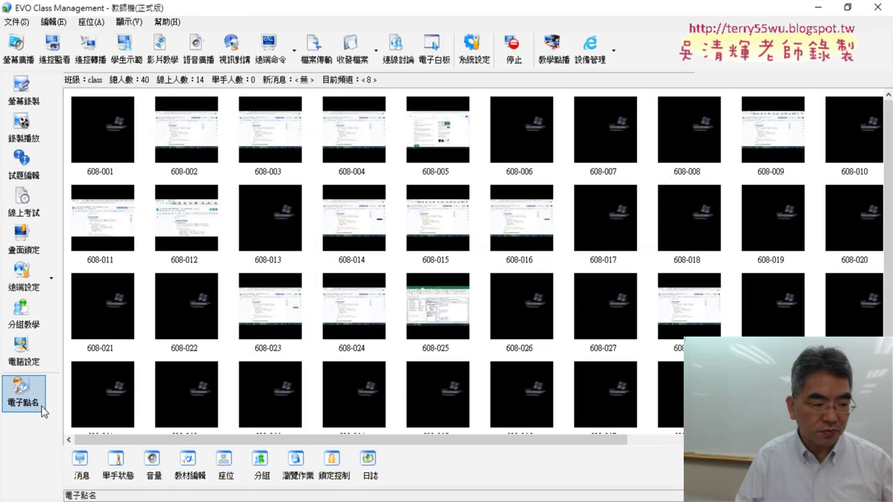